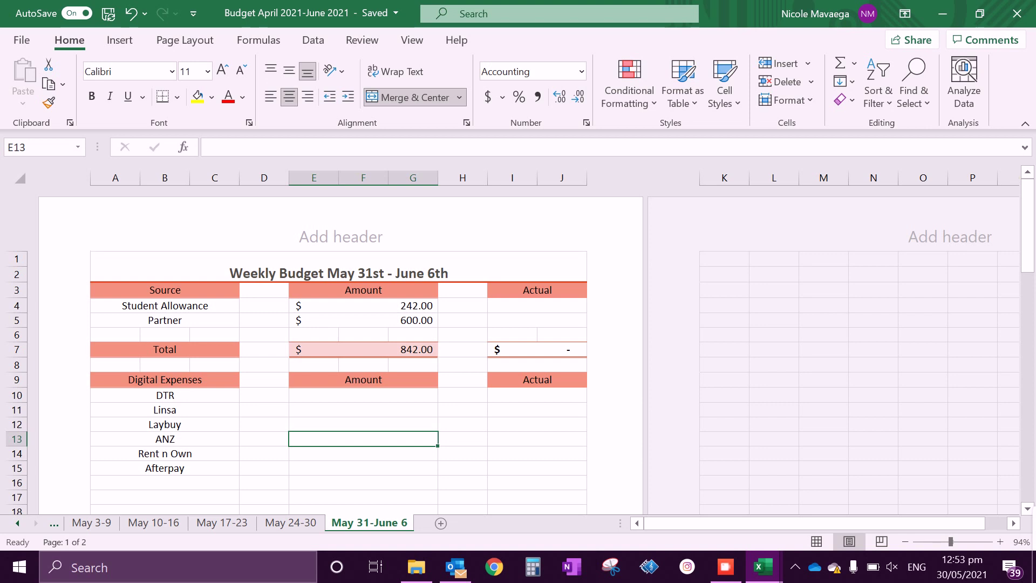
- Rename the A3 income heading to 'Source of Income'
{"action": "key", "text": "F2"}
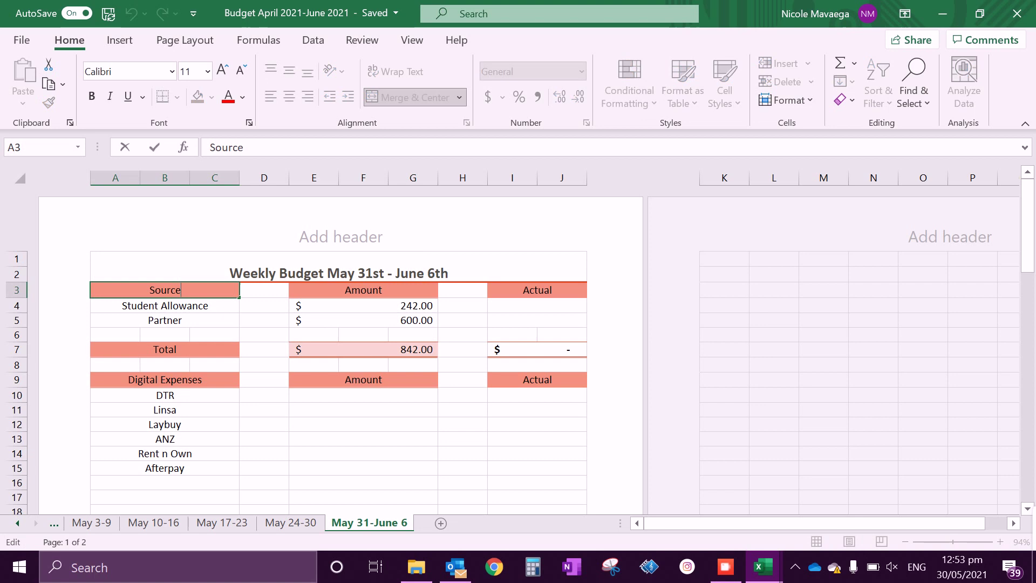
{"action": "type", "text": " of Income"}
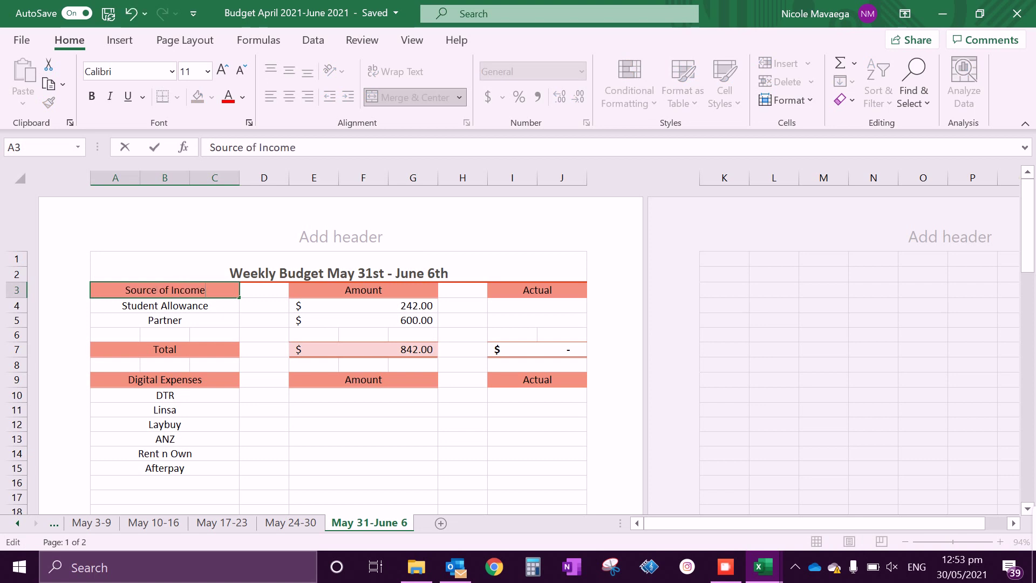
{"action": "left_click", "coordinate": [363, 306]}
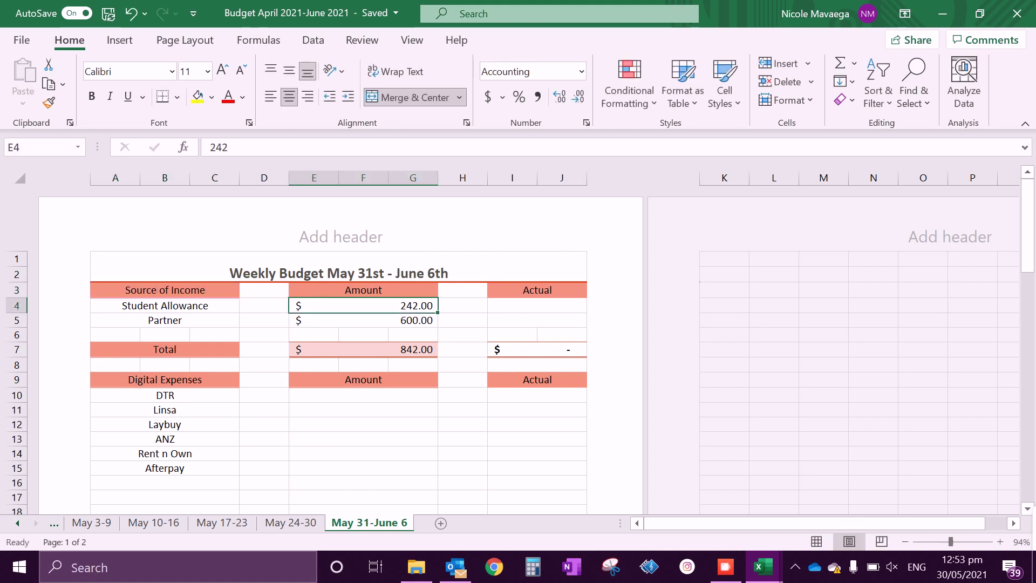
{"action": "scroll", "coordinate": [363, 324], "scroll_direction": "down", "scroll_amount": 3}
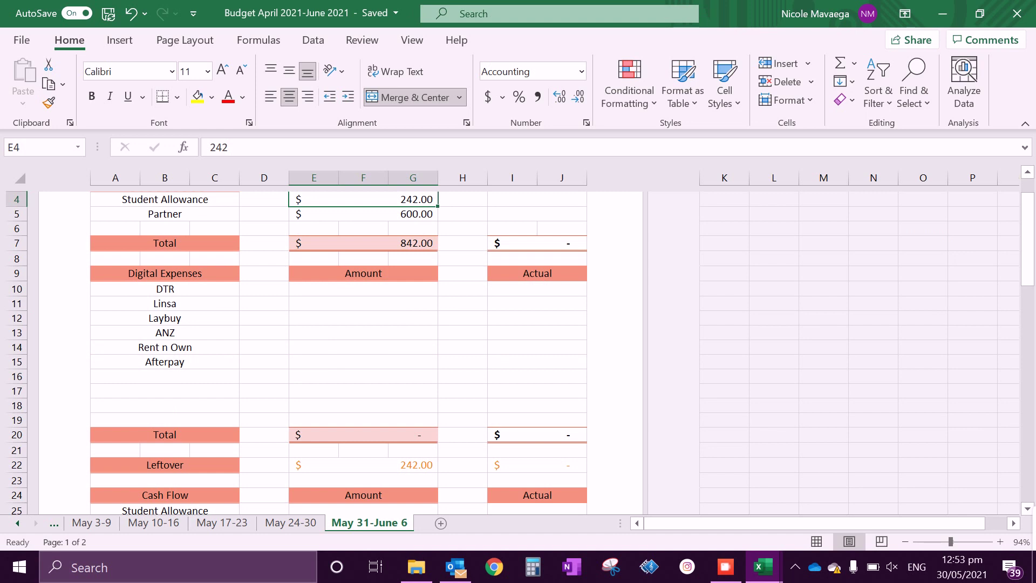
{"action": "left_click", "coordinate": [363, 288]}
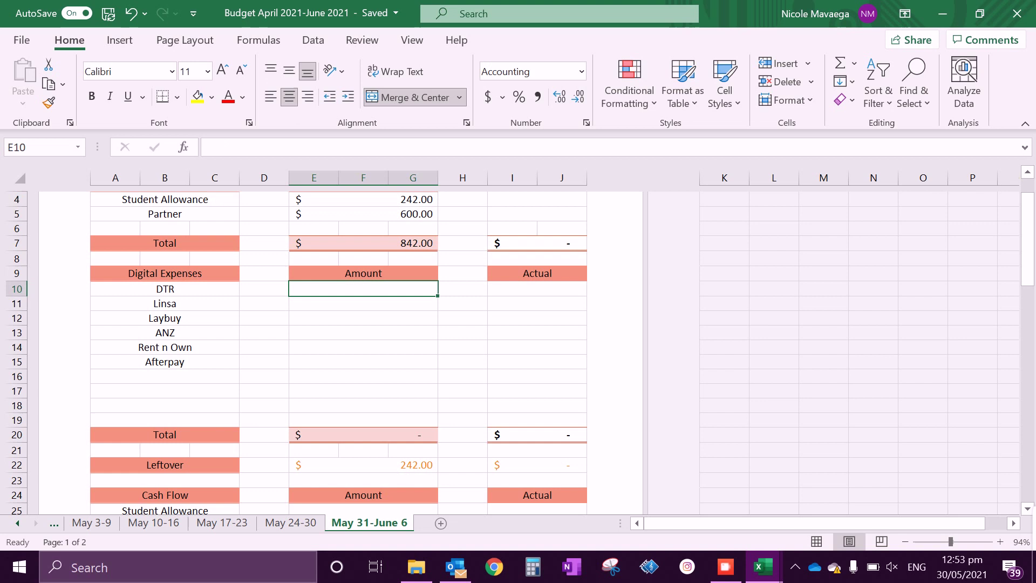
{"action": "type", "text": "64"}
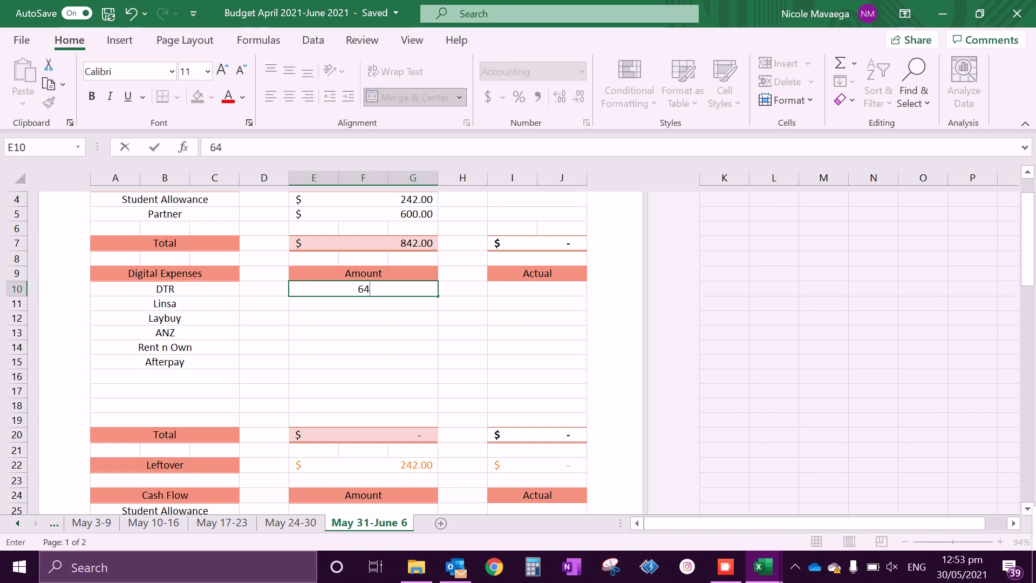
- Enter the digital expenses 64, 40, 22.40, 215, 50 and 141.15 in E10:E15, totalling 532.55
{"action": "key", "text": "Return"}
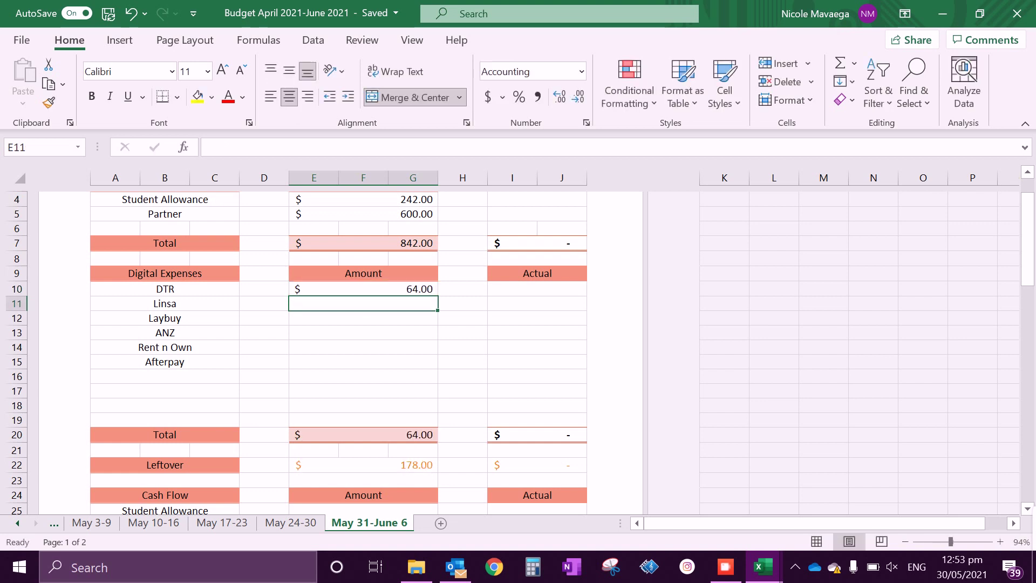
{"action": "type", "text": "40"}
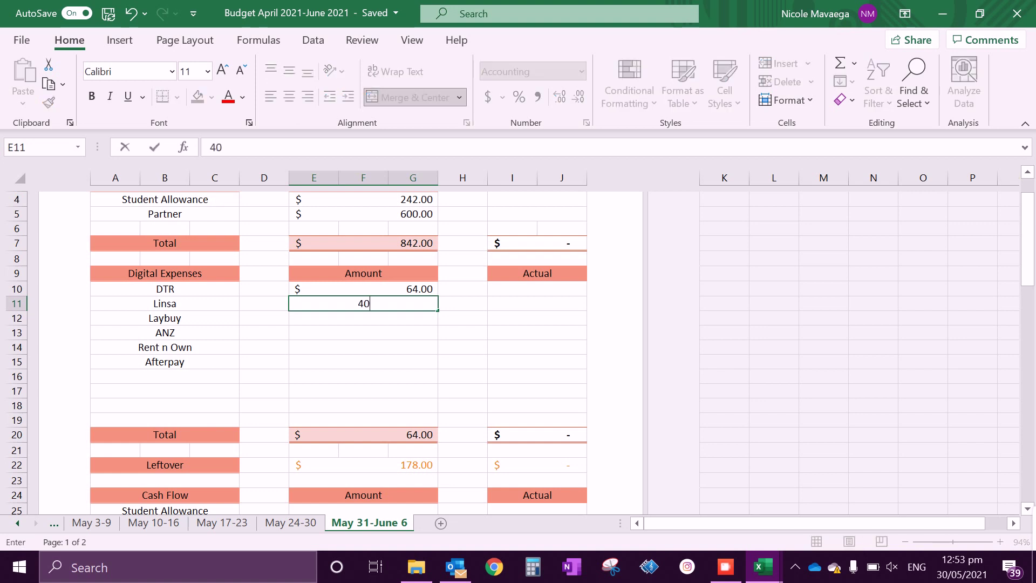
{"action": "key", "text": "Return"}
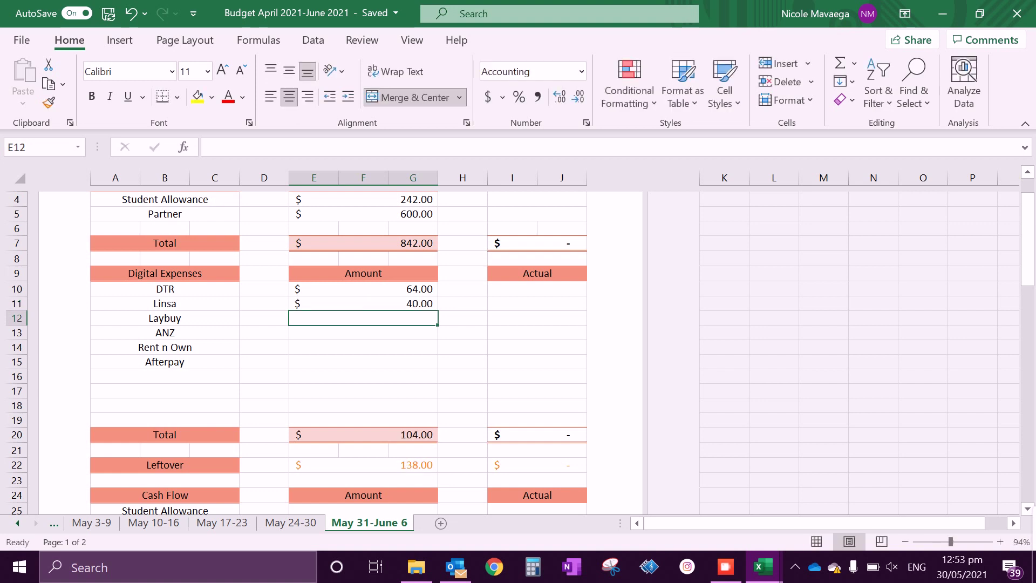
{"action": "type", "text": "22.40"}
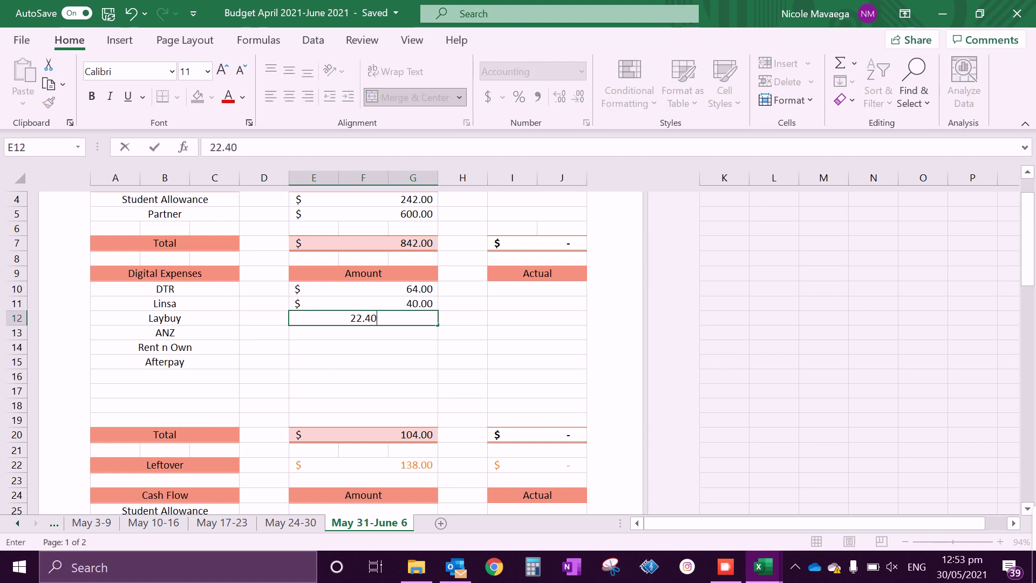
{"action": "key", "text": "Return"}
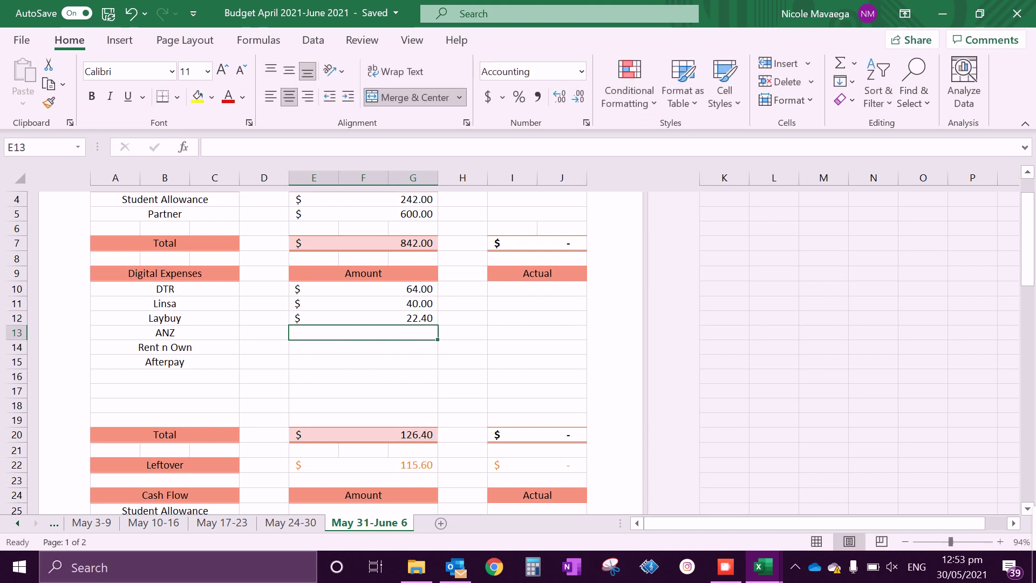
{"action": "type", "text": "215"}
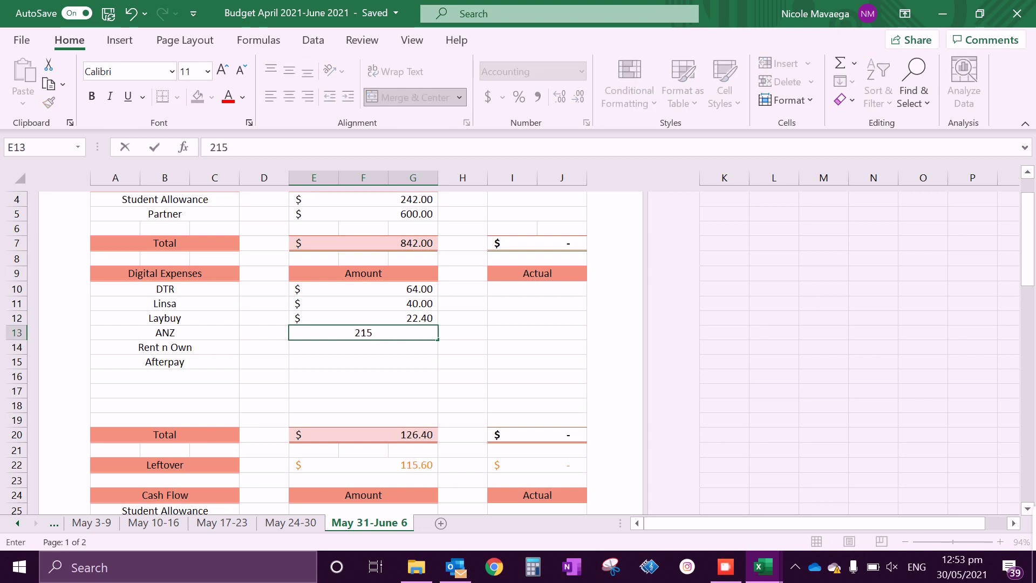
{"action": "key", "text": "Return"}
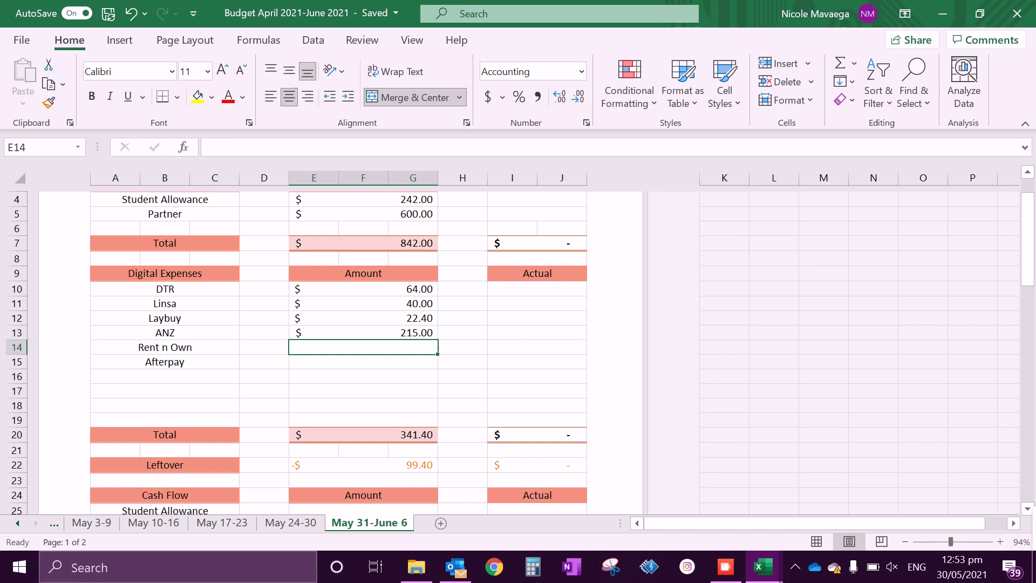
{"action": "type", "text": "50"}
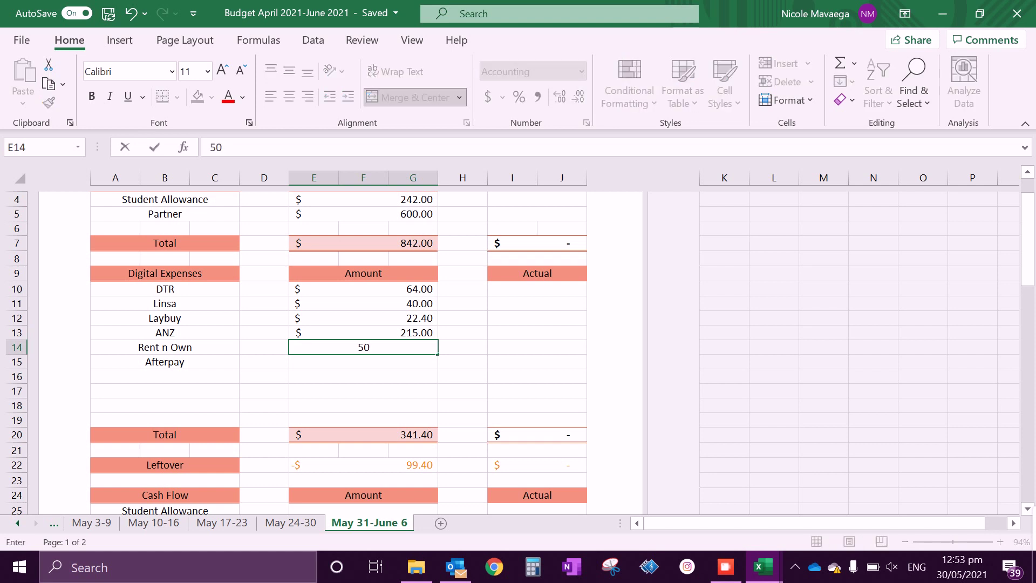
{"action": "key", "text": "Return"}
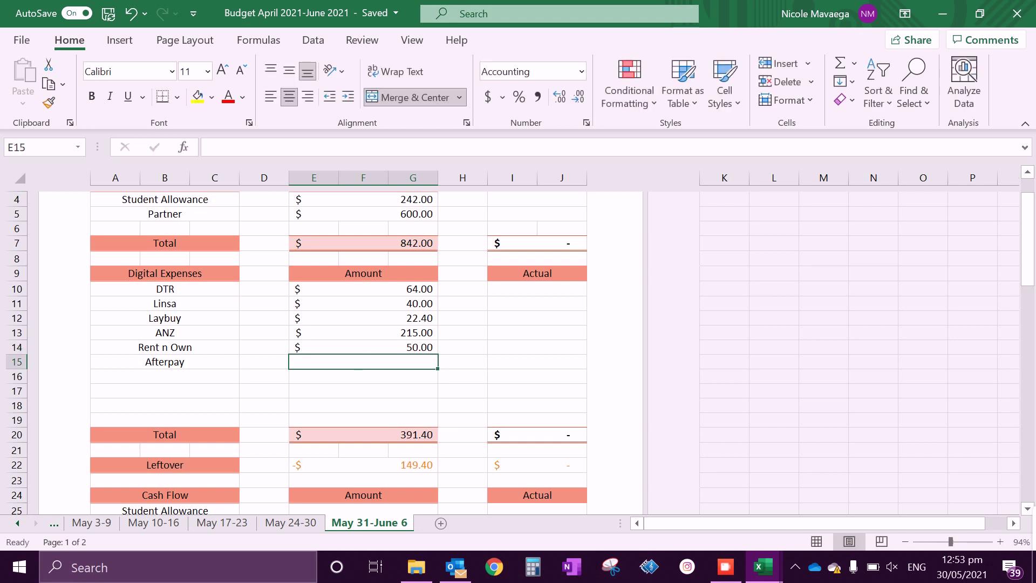
{"action": "type", "text": "141.15"}
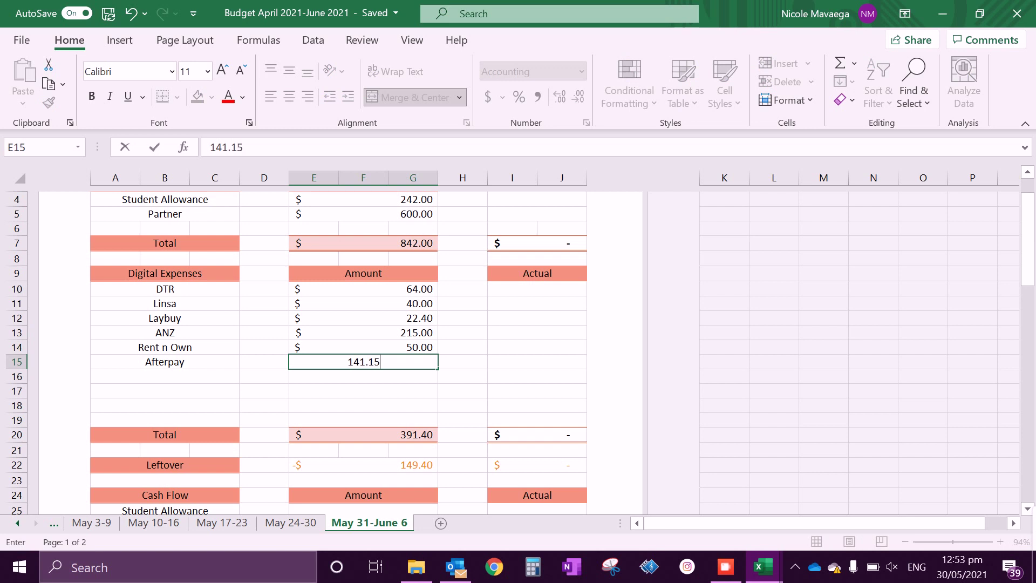
{"action": "key", "text": "Return"}
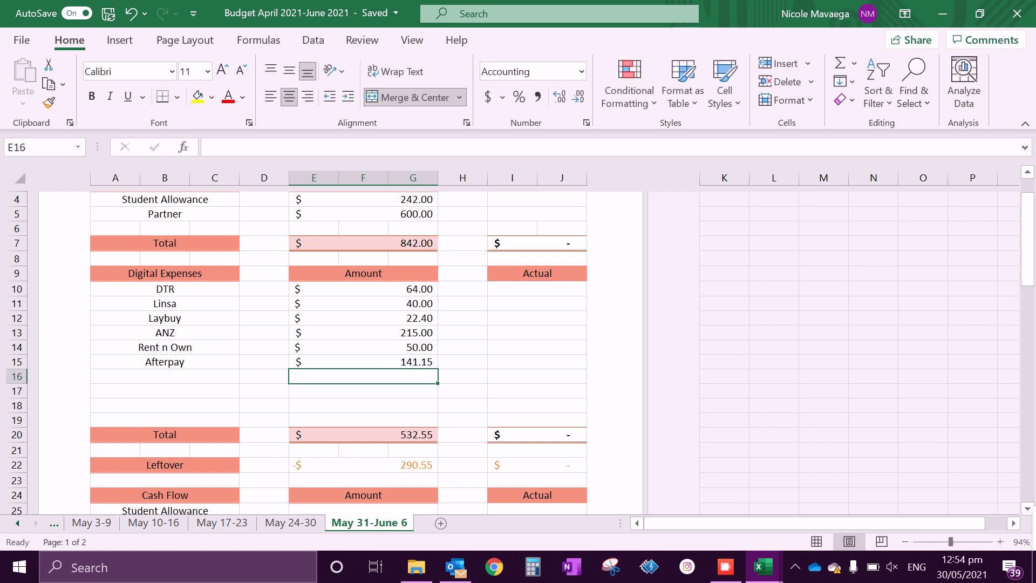
{"action": "scroll", "coordinate": [363, 323], "scroll_direction": "down", "scroll_amount": 1}
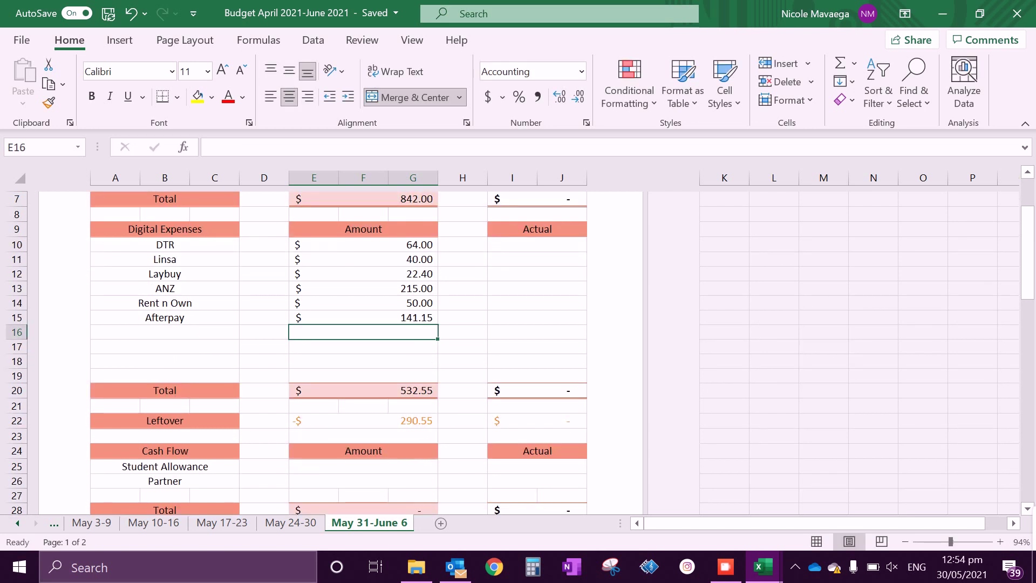
- Select Leftover cell E22 and begin editing its =E4-E20 formula
{"action": "left_click", "coordinate": [363, 420]}
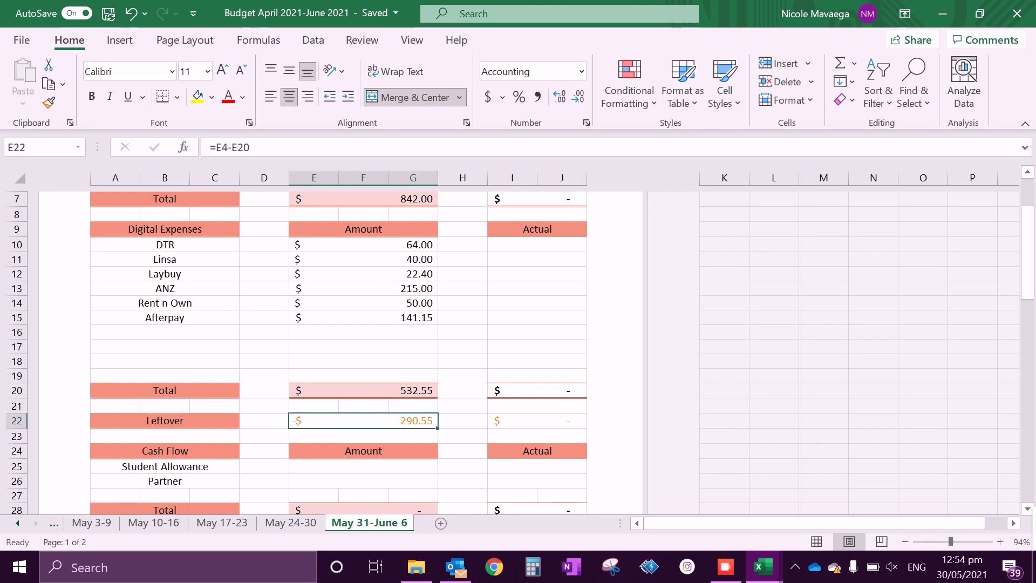
{"action": "key", "text": "F2"}
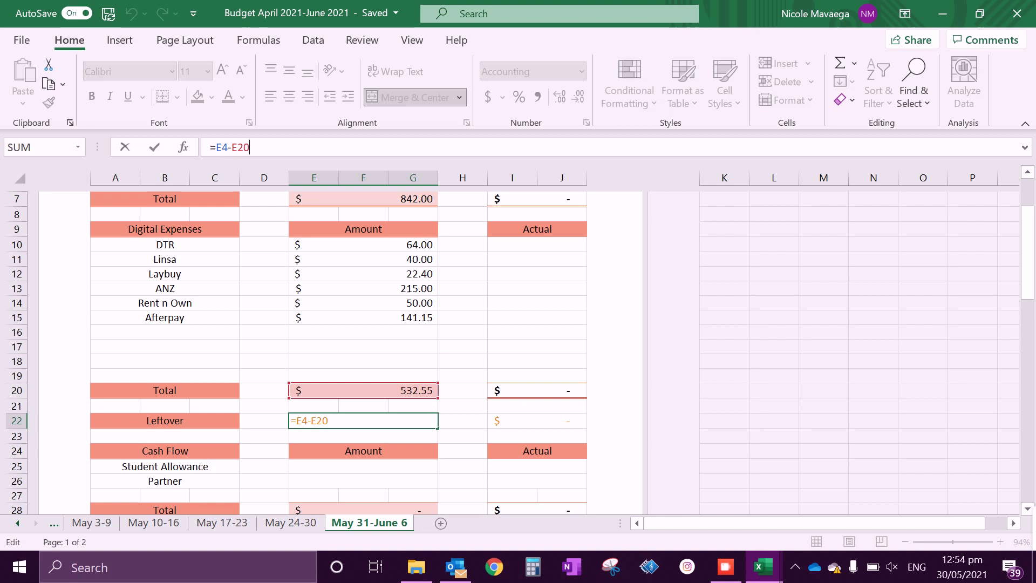
- Correct the Leftover formula in E22 to =E7-E20 so it shows 309.45
{"action": "key", "text": "shift+Return"}
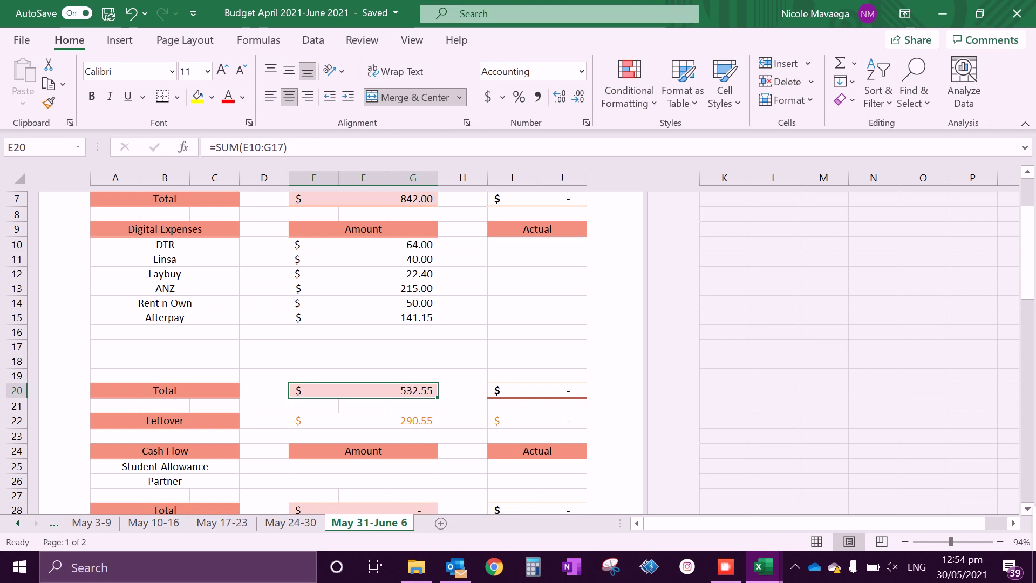
{"action": "key", "text": "Down"}
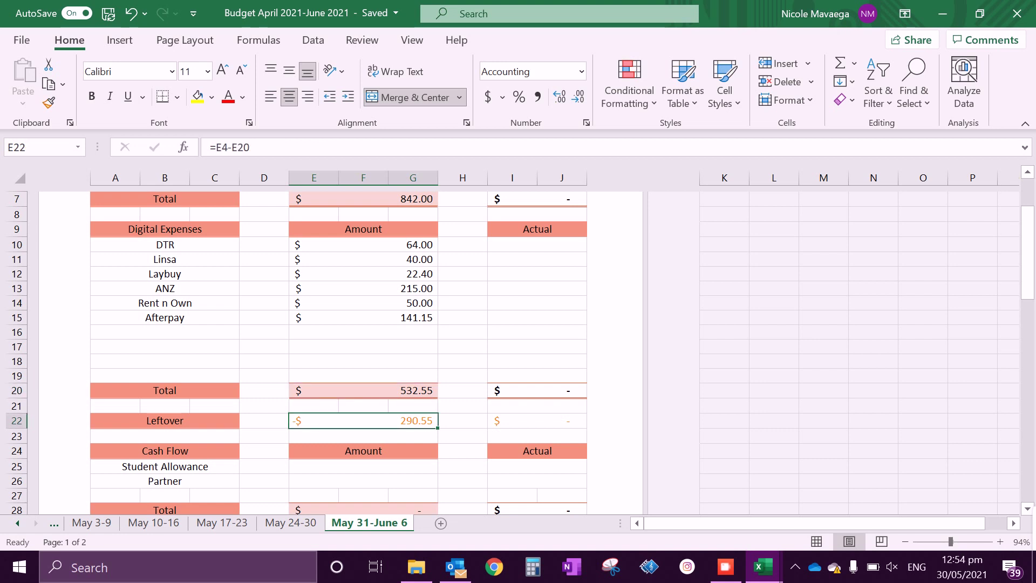
{"action": "key", "text": "F2"}
{"action": "scroll", "coordinate": [363, 324], "scroll_direction": "up", "scroll_amount": 1}
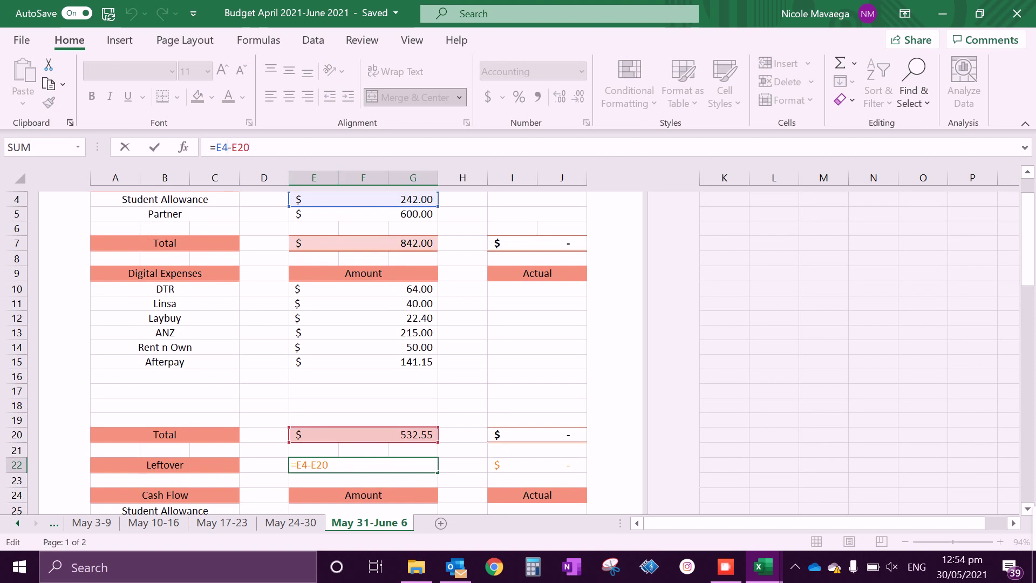
{"action": "key", "text": "BackSpace"}
{"action": "left_click", "coordinate": [362, 243]}
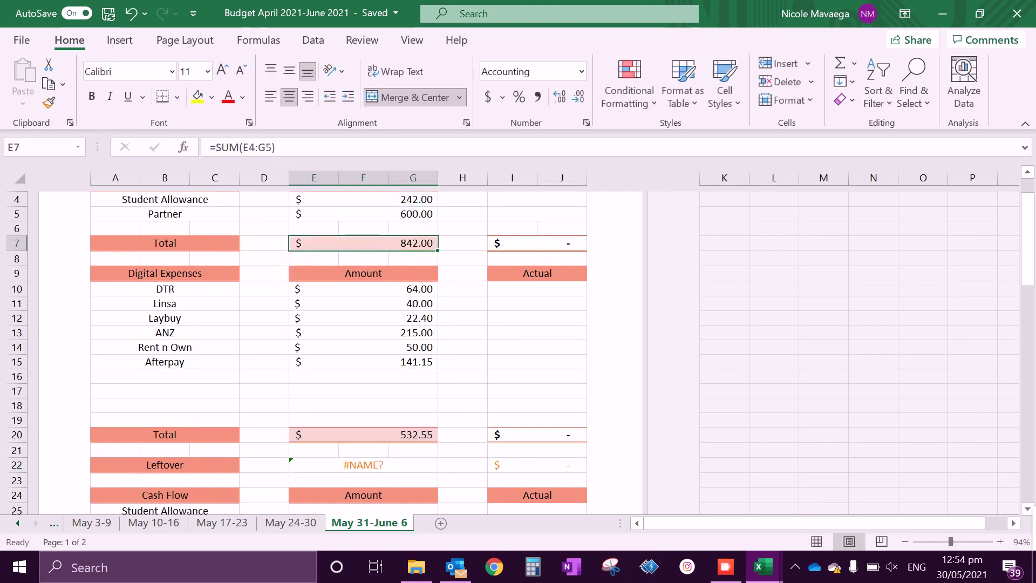
{"action": "left_click", "coordinate": [362, 465]}
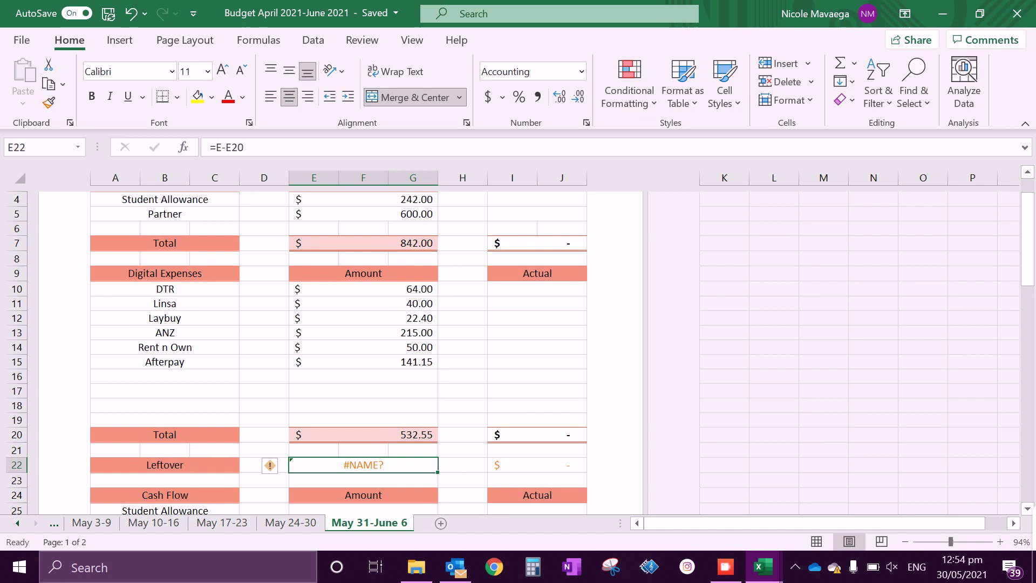
{"action": "left_click", "coordinate": [226, 146]}
{"action": "key", "text": "BackSpace"}
{"action": "key", "text": "BackSpace"}
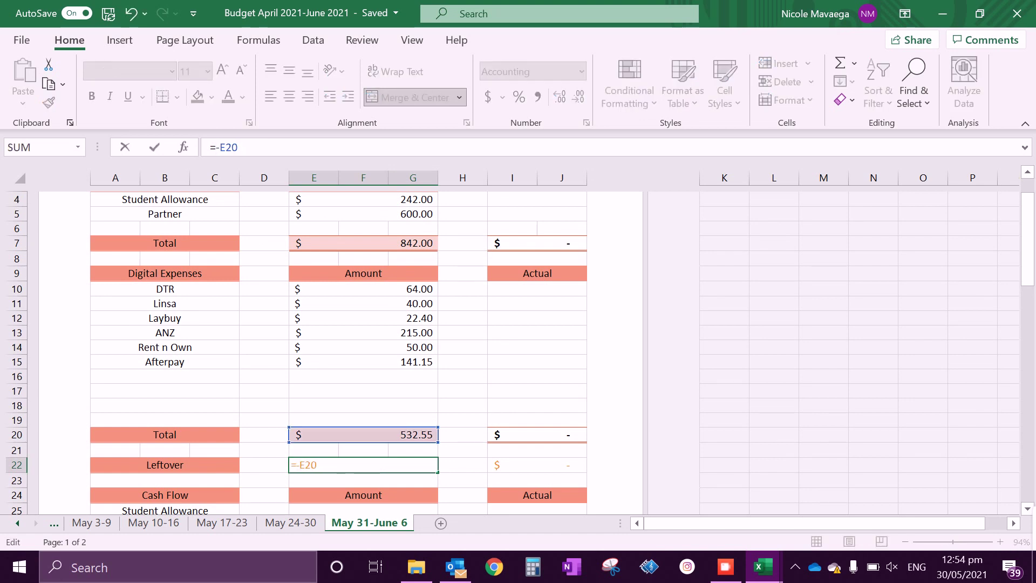
{"action": "left_click", "coordinate": [362, 243]}
{"action": "key", "text": "Return"}
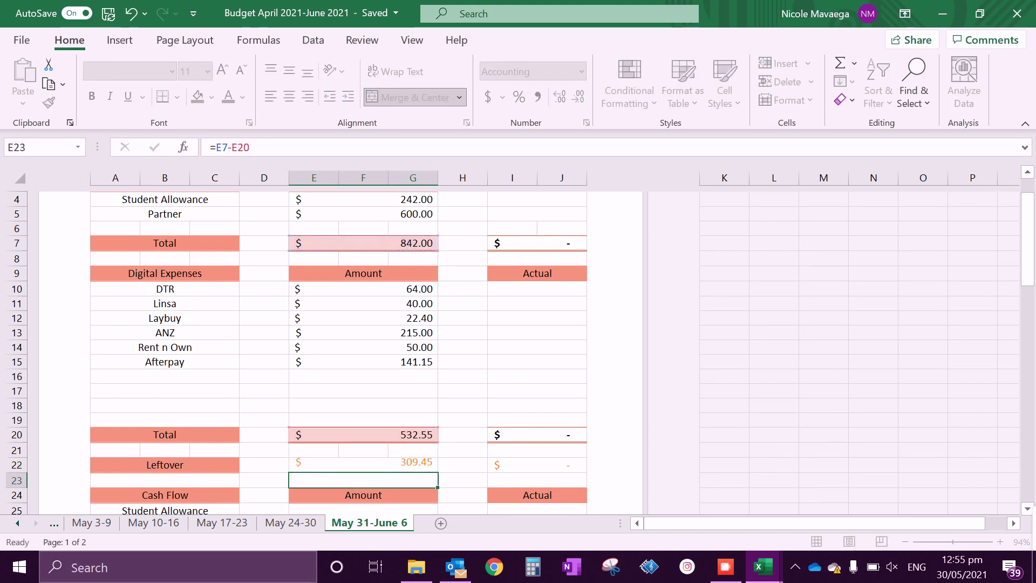
{"action": "key", "text": "Up"}
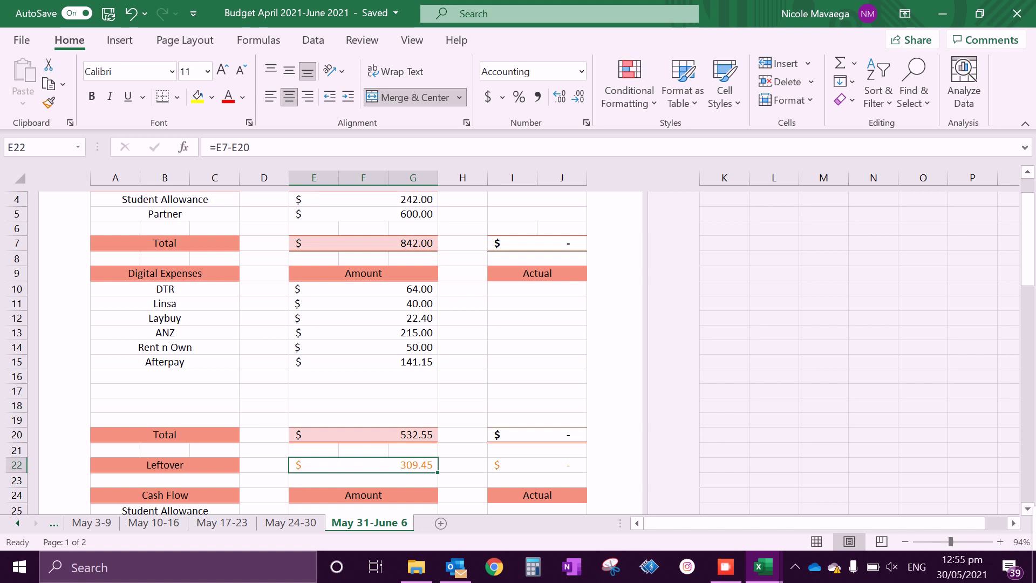
{"action": "scroll", "coordinate": [363, 340], "scroll_direction": "down", "scroll_amount": 1}
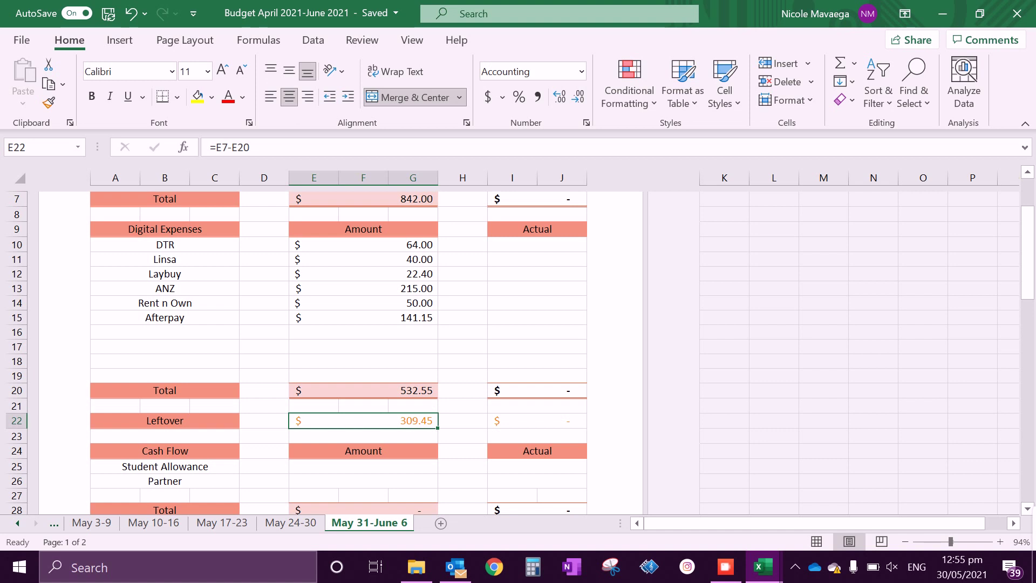
{"action": "scroll", "coordinate": [363, 340], "scroll_direction": "down", "scroll_amount": 1}
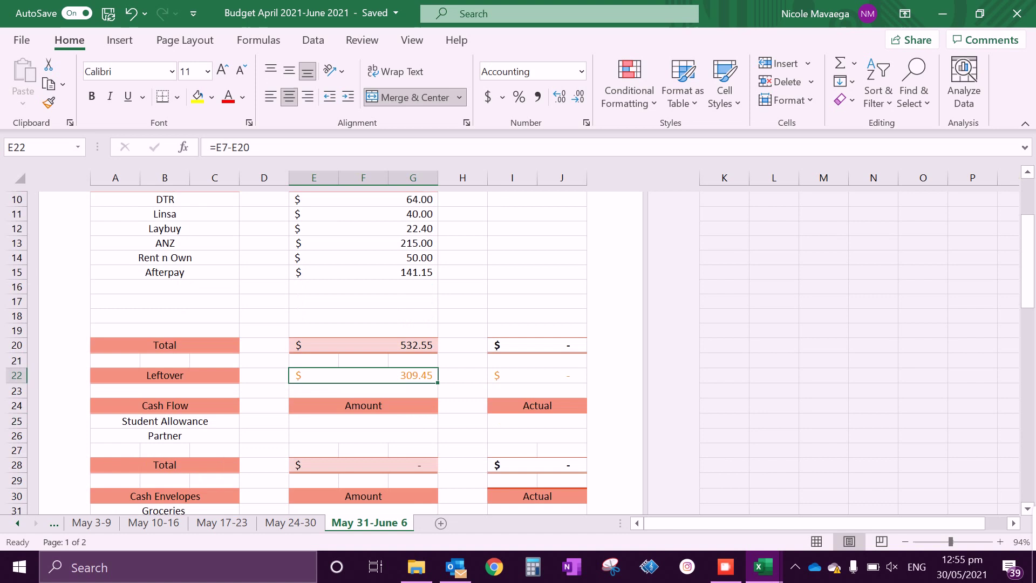
{"action": "scroll", "coordinate": [362, 339], "scroll_direction": "down", "scroll_amount": 1}
- Clear the Partner and Student Allowance labels in A26 and A25 under Cash Flow
{"action": "left_click", "coordinate": [165, 392]}
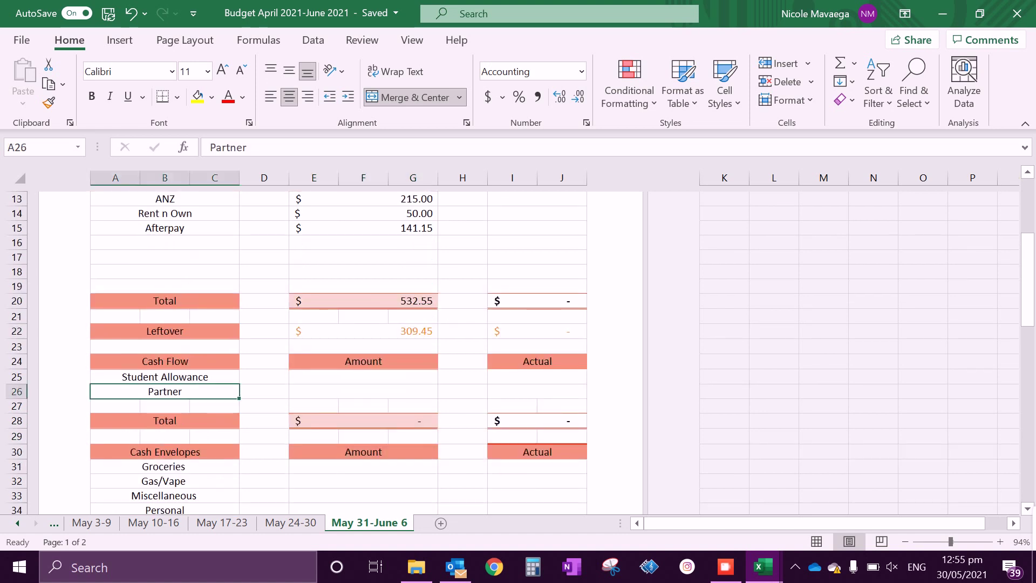
{"action": "key", "text": "Delete"}
{"action": "key", "text": "Up"}
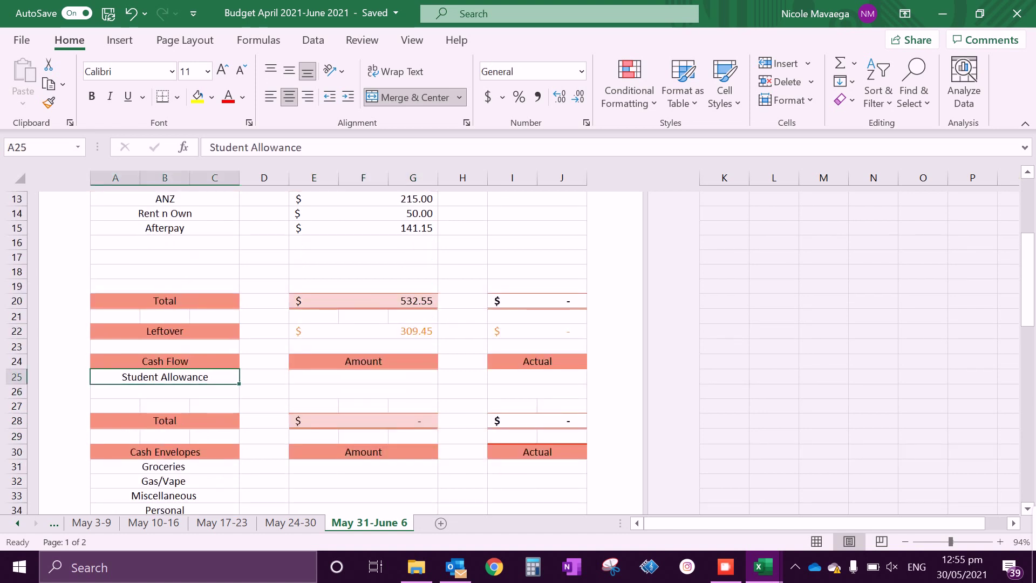
{"action": "key", "text": "Delete"}
- Enter 310 as the Cash Flow amount in E25
{"action": "key", "text": "Right"}
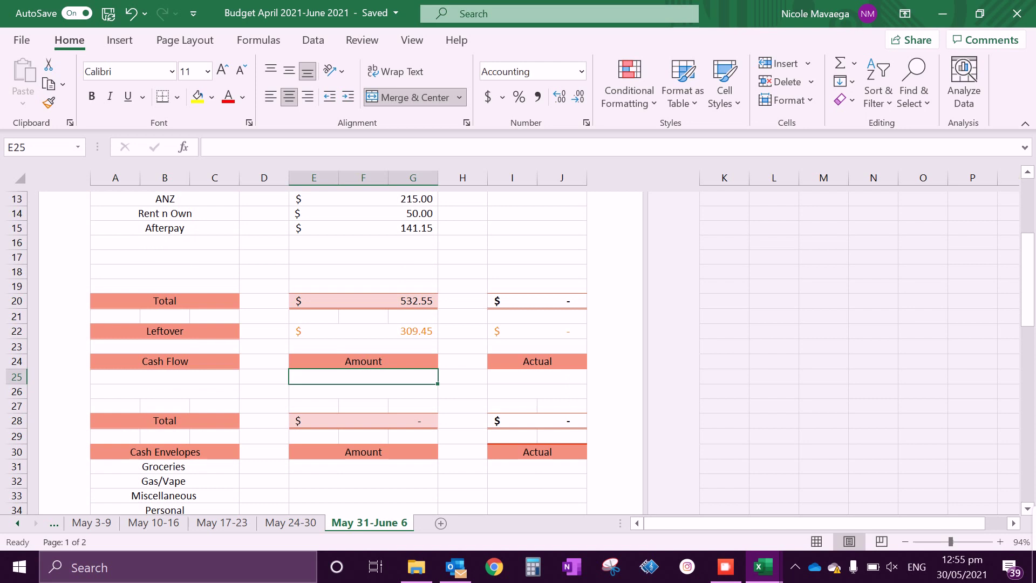
{"action": "key", "text": "Left"}
{"action": "key", "text": "Right"}
{"action": "type", "text": "31"}
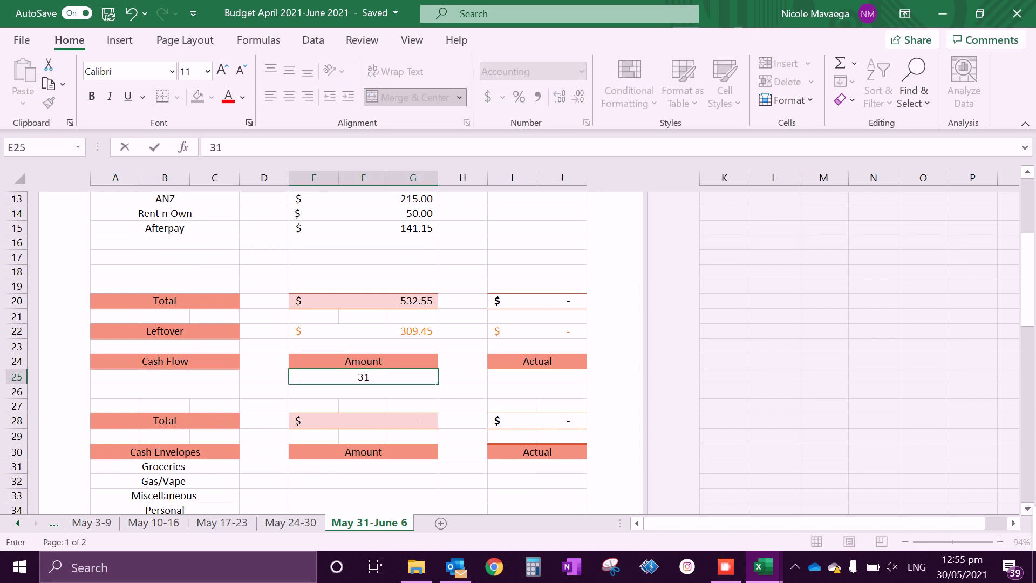
{"action": "type", "text": "0"}
{"action": "key", "text": "Return"}
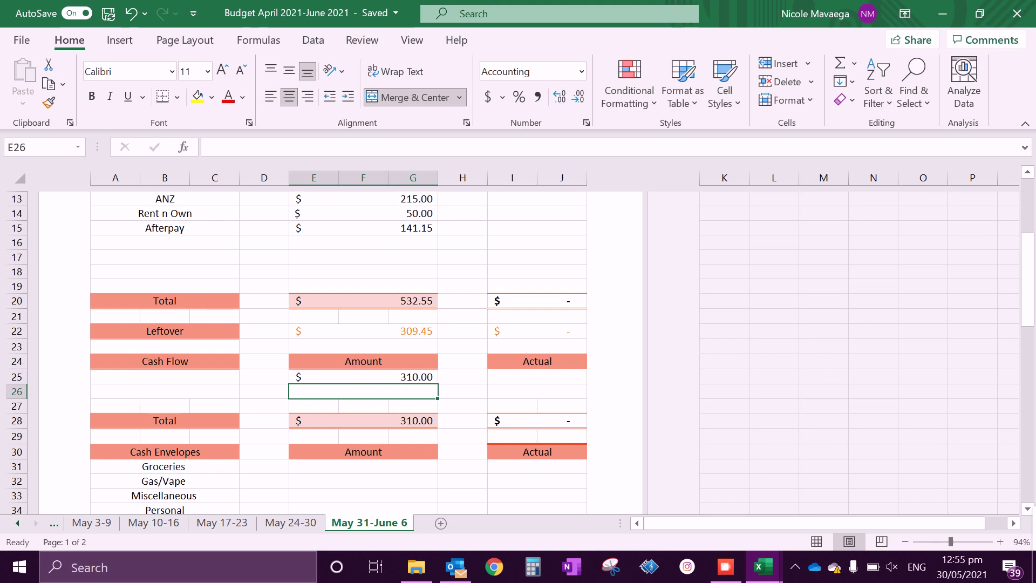
- Budget Groceries 100, Gas/Vape 100 and Kids 70 in the cash envelopes, leaving 40
{"action": "key", "text": "Down"}
{"action": "key", "text": "Down"}
{"action": "scroll", "coordinate": [362, 340], "scroll_direction": "down", "scroll_amount": 2}
{"action": "key", "text": "Down"}
{"action": "key", "text": "Down"}
{"action": "key", "text": "Down"}
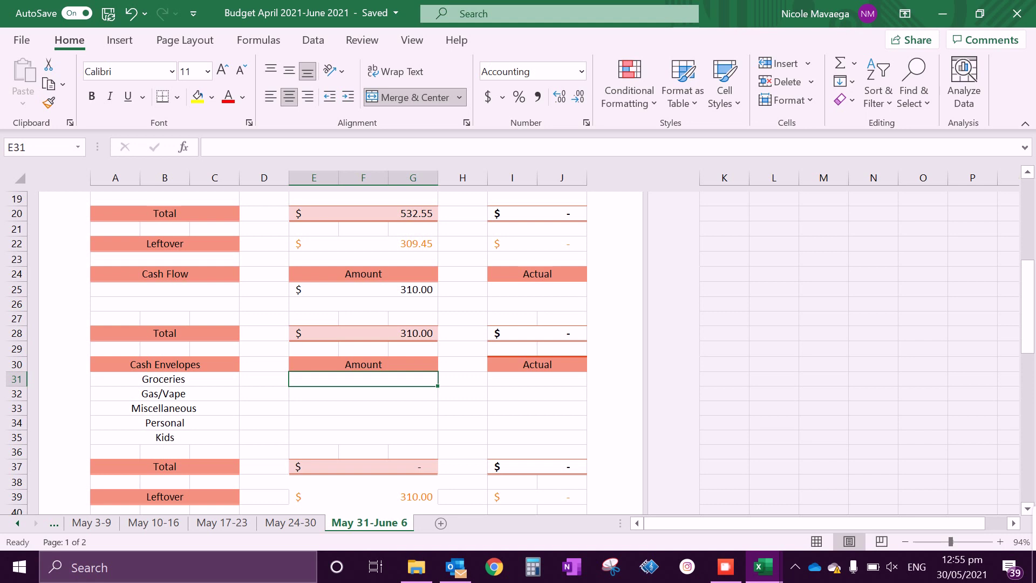
{"action": "type", "text": "100"}
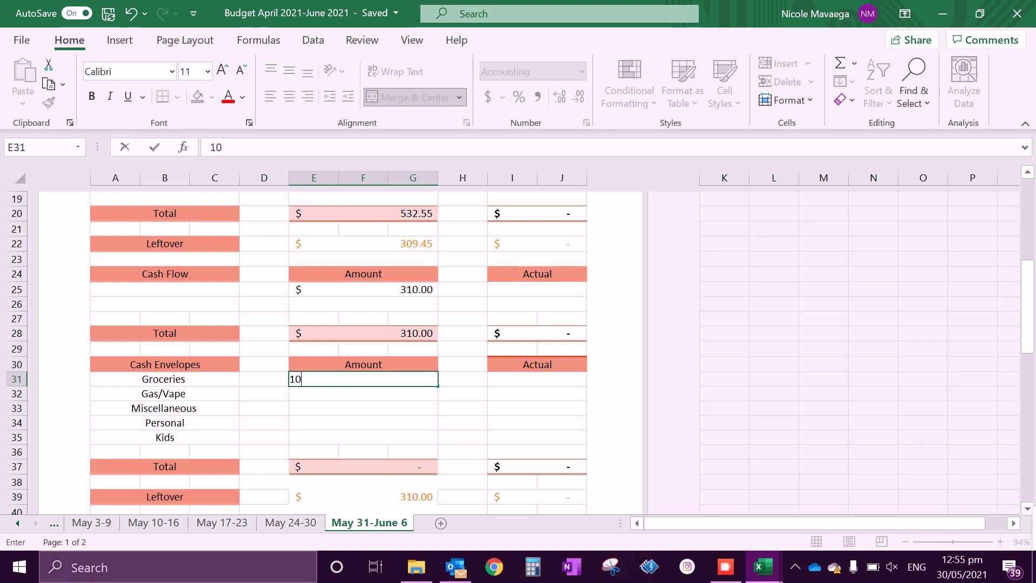
{"action": "key", "text": "Return"}
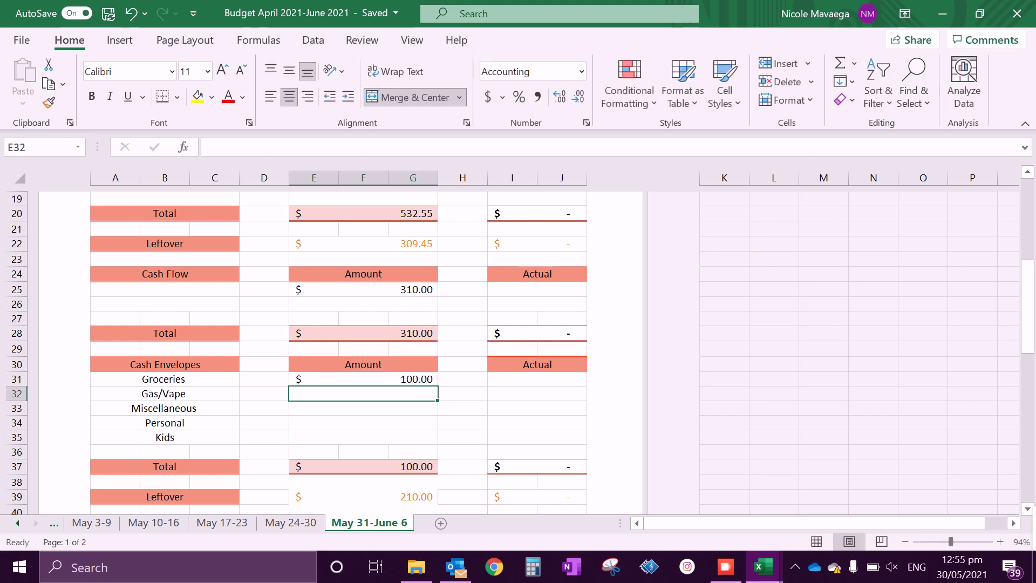
{"action": "type", "text": "100"}
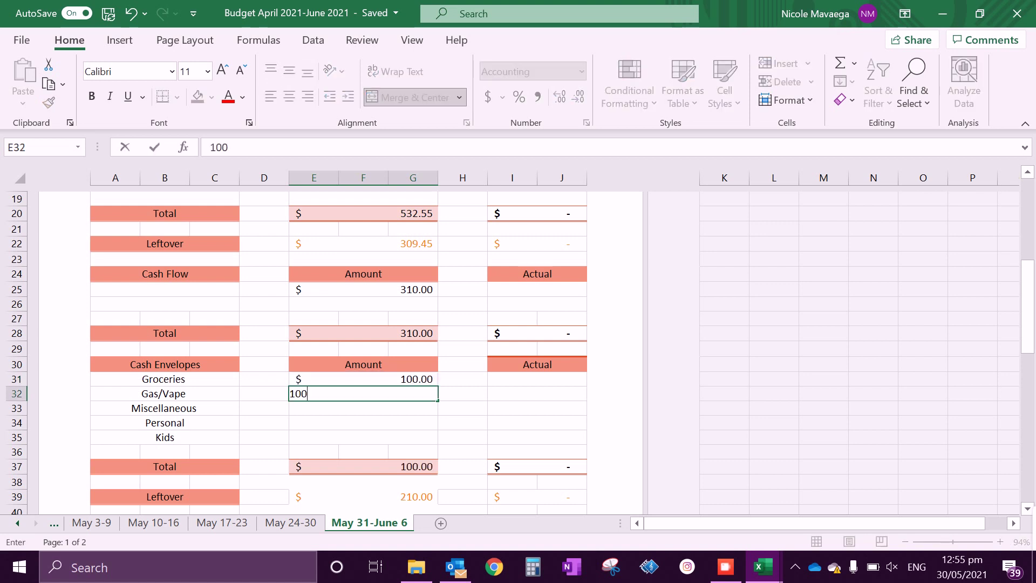
{"action": "key", "text": "Return"}
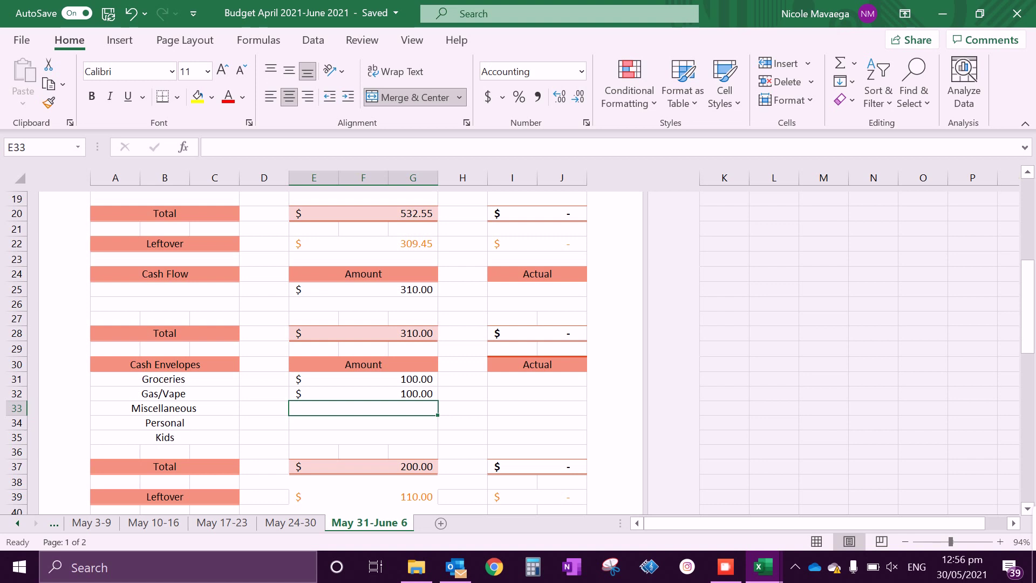
{"action": "key", "text": "Return"}
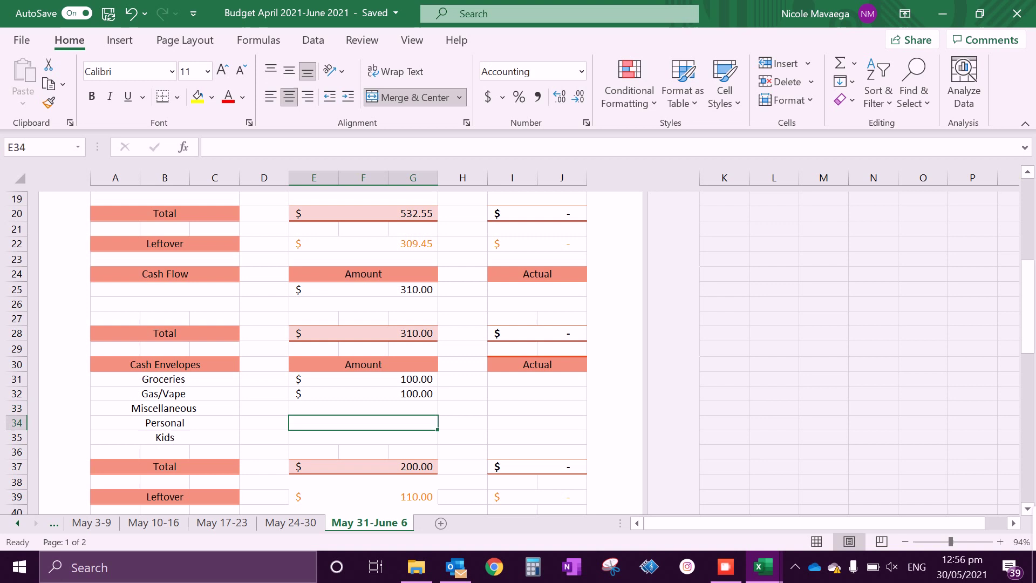
{"action": "key", "text": "Return"}
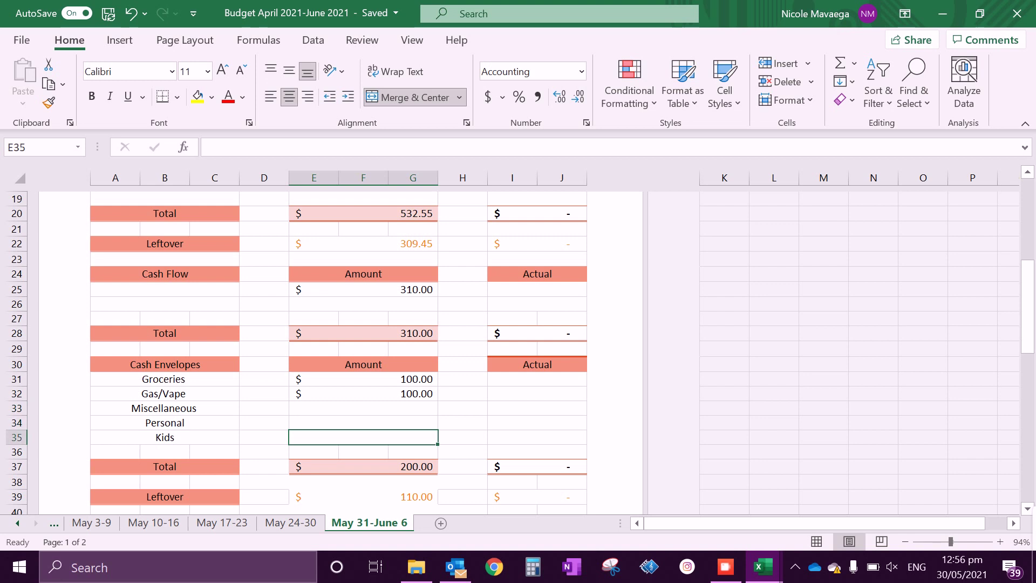
{"action": "type", "text": "70"}
{"action": "key", "text": "Return"}
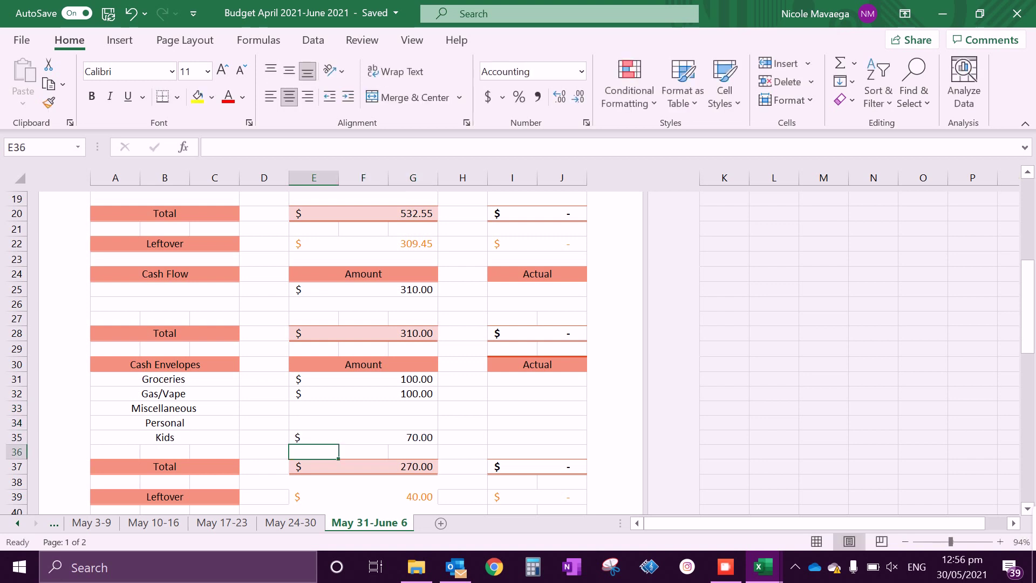
{"action": "scroll", "coordinate": [363, 348], "scroll_direction": "down", "scroll_amount": 2}
{"action": "scroll", "coordinate": [363, 349], "scroll_direction": "down", "scroll_amount": 2}
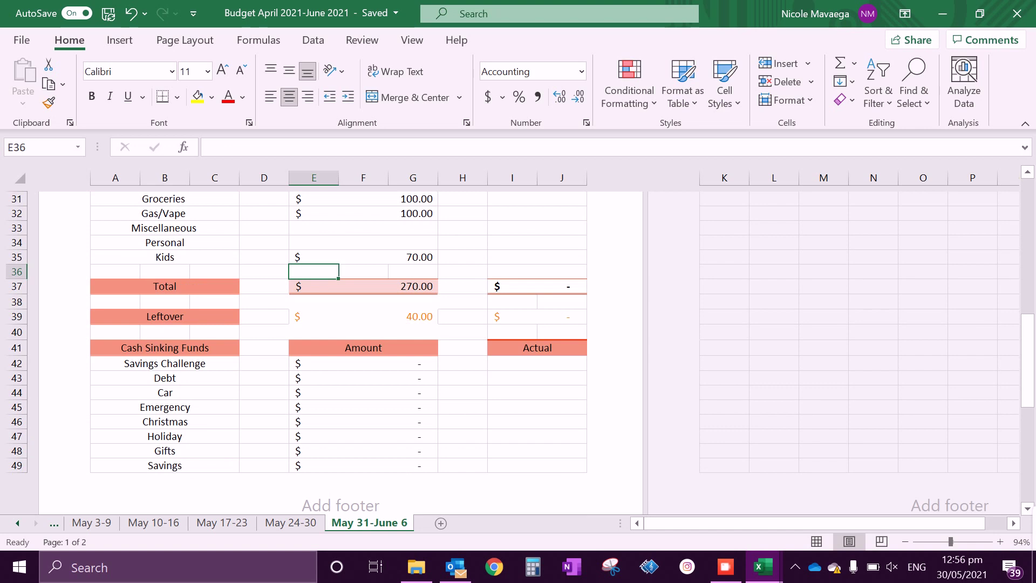
{"action": "scroll", "coordinate": [363, 348], "scroll_direction": "up", "scroll_amount": 1}
- Set the Miscellaneous and Personal envelope amounts in E33:E34 to 0
{"action": "left_click", "coordinate": [363, 273]}
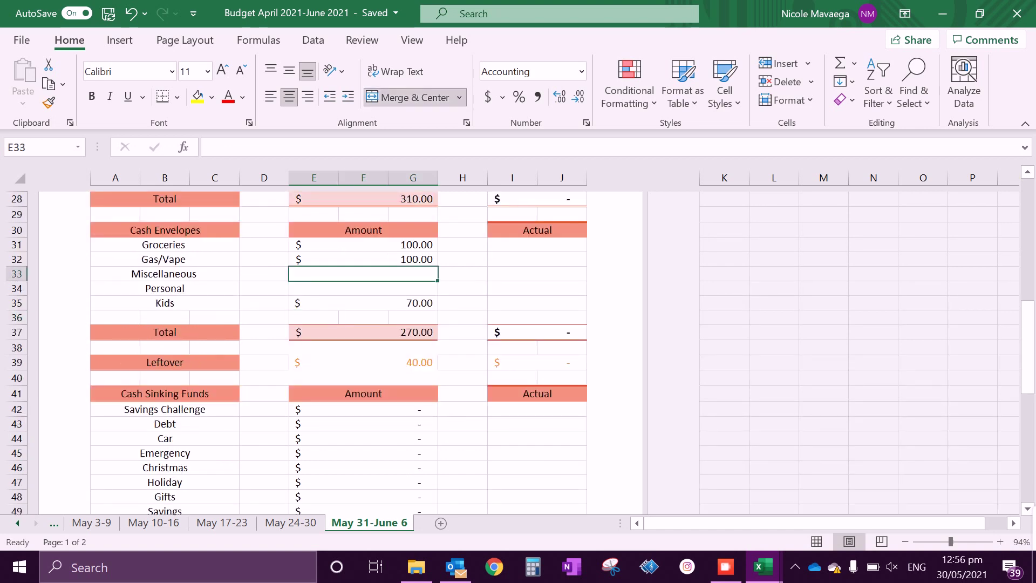
{"action": "type", "text": "0"}
{"action": "key", "text": "Return"}
{"action": "type", "text": "0"}
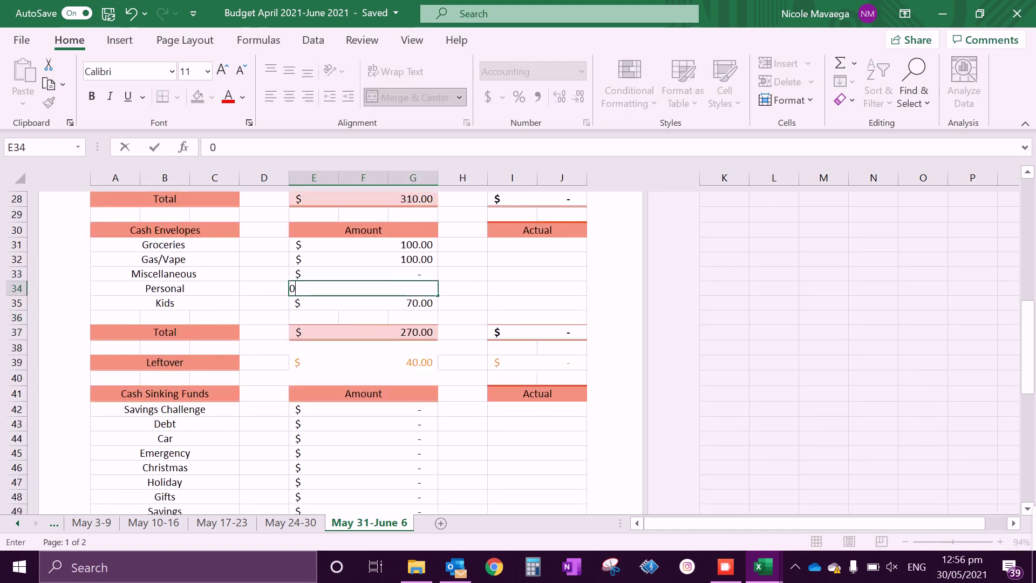
{"action": "key", "text": "Return"}
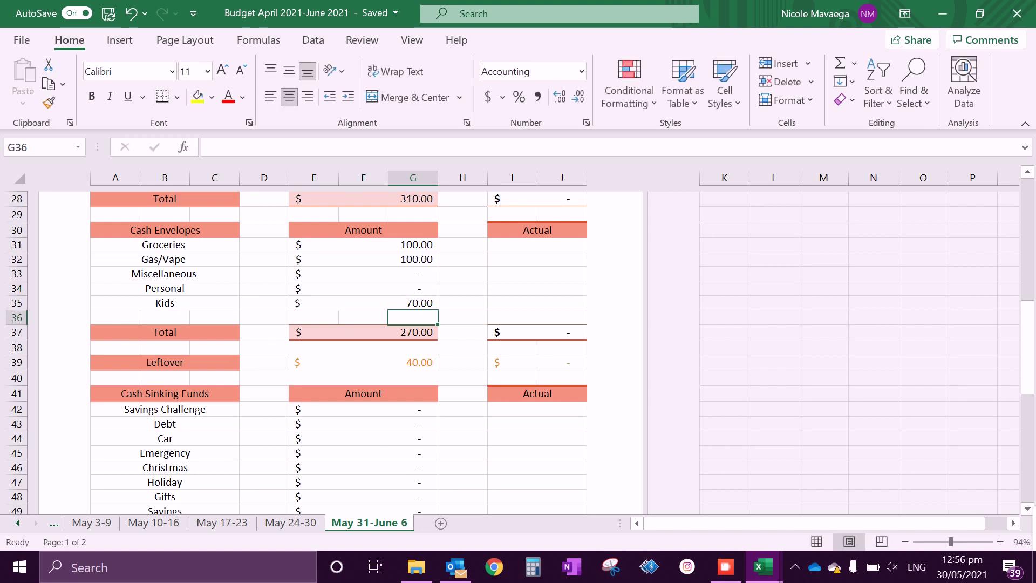
{"action": "scroll", "coordinate": [363, 323], "scroll_direction": "down", "scroll_amount": 1}
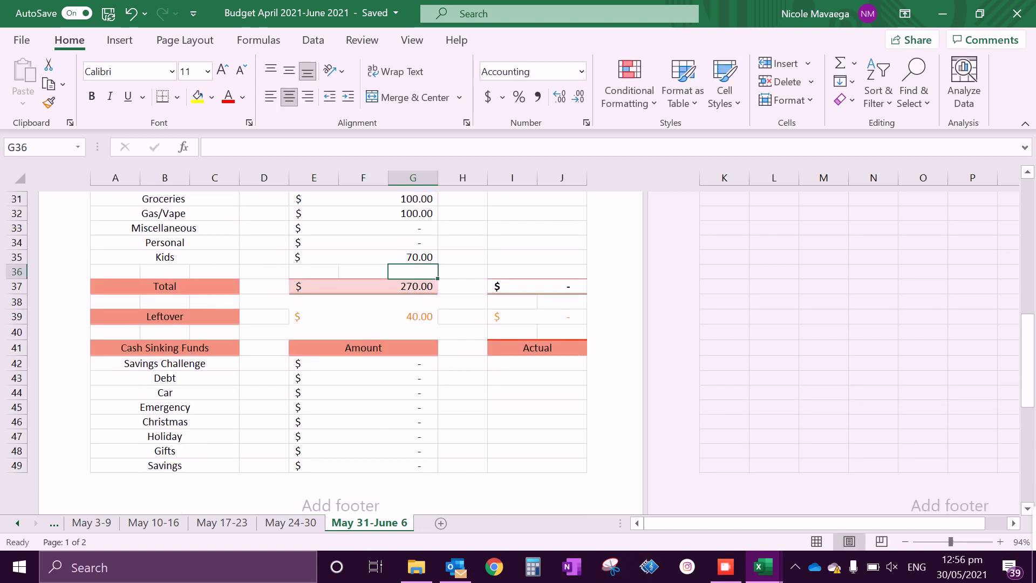
- Fill the sinking funds: Savings Challenge and Debt 5, Car 0, Emergency 10, Christmas, Holiday, Gifts and Savings 5 each
{"action": "left_click", "coordinate": [362, 363]}
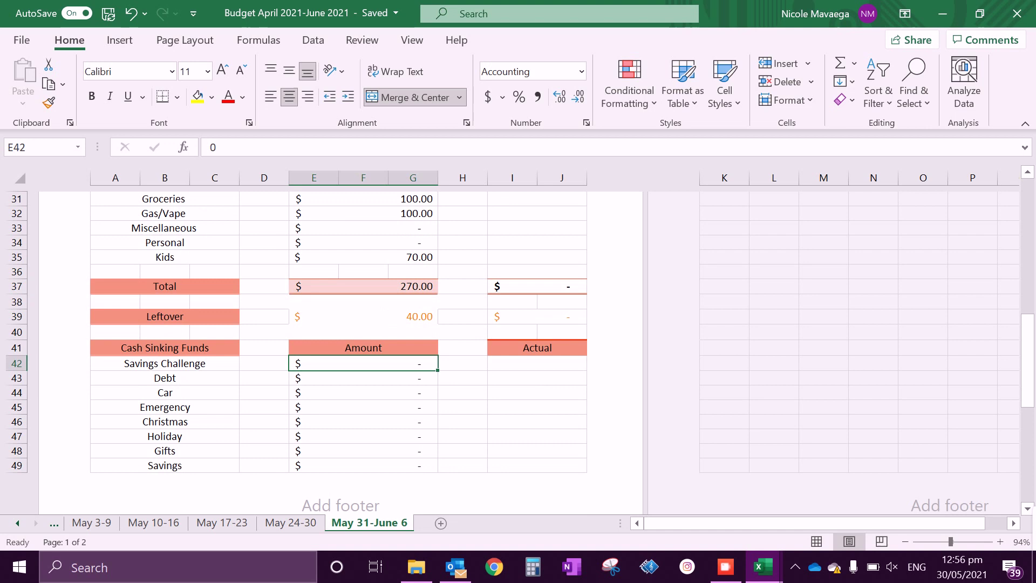
{"action": "type", "text": "5"}
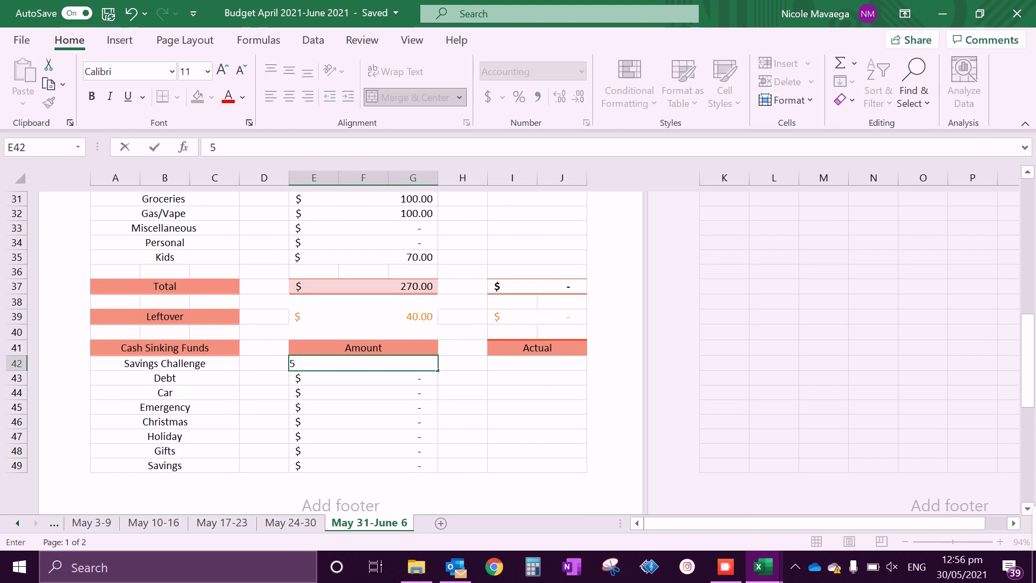
{"action": "key", "text": "Return"}
{"action": "type", "text": "5"}
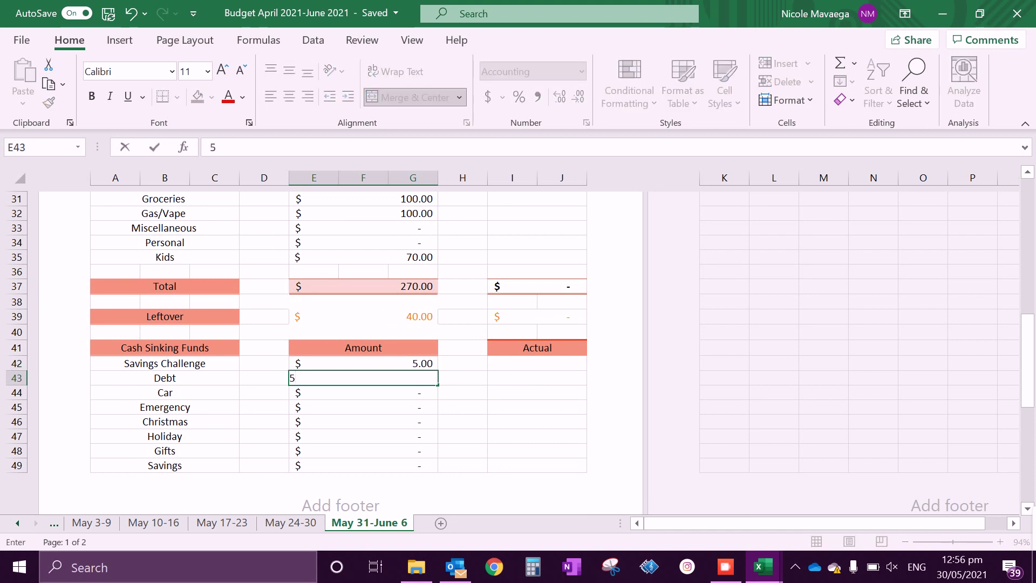
{"action": "key", "text": "Return"}
{"action": "type", "text": "0"}
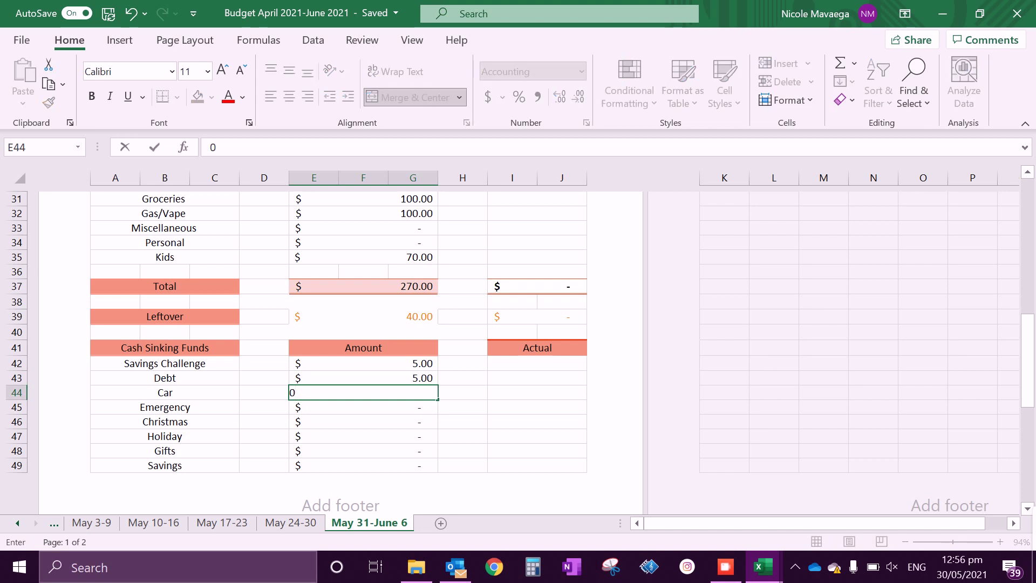
{"action": "key", "text": "Return"}
{"action": "type", "text": "1"}
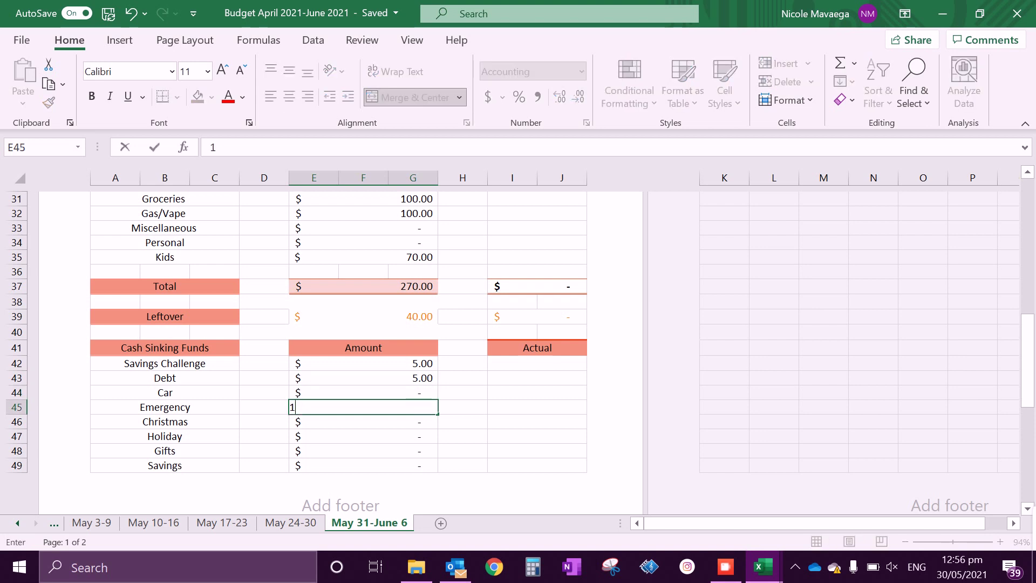
{"action": "type", "text": "0"}
{"action": "key", "text": "Return"}
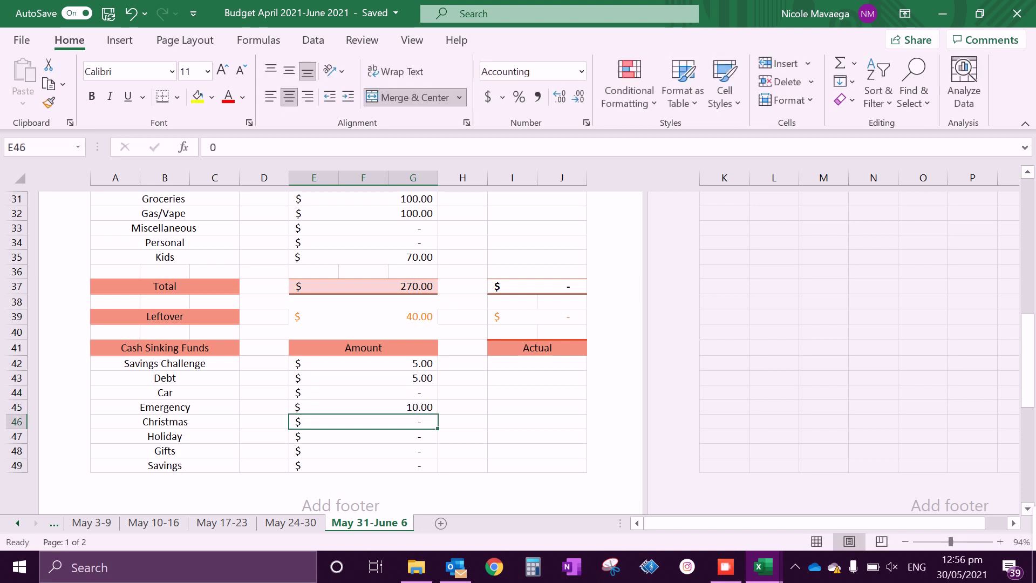
{"action": "type", "text": "5"}
{"action": "key", "text": "Return"}
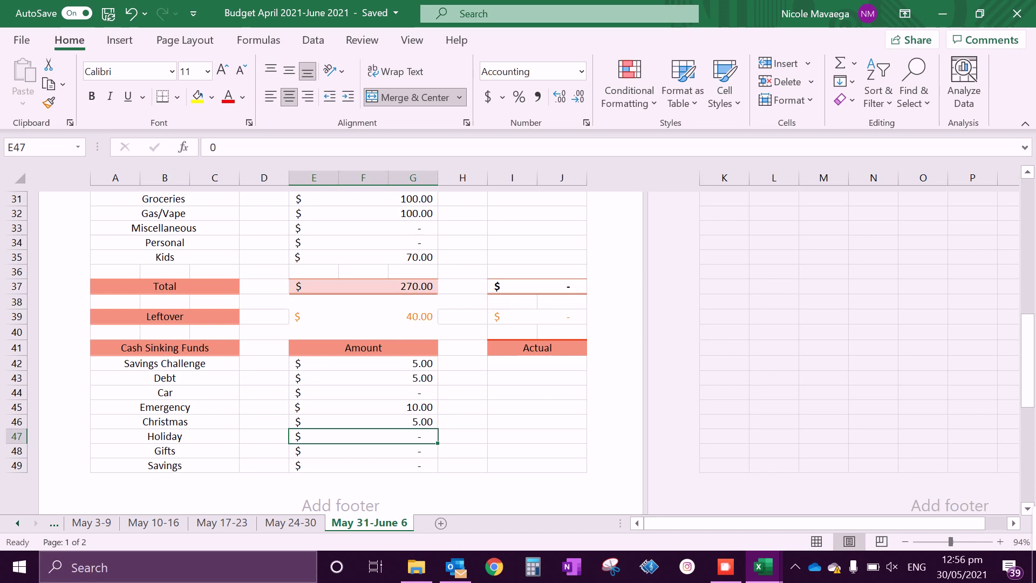
{"action": "type", "text": "5"}
{"action": "key", "text": "Return"}
{"action": "scroll", "coordinate": [340, 365], "scroll_direction": "down", "scroll_amount": 3}
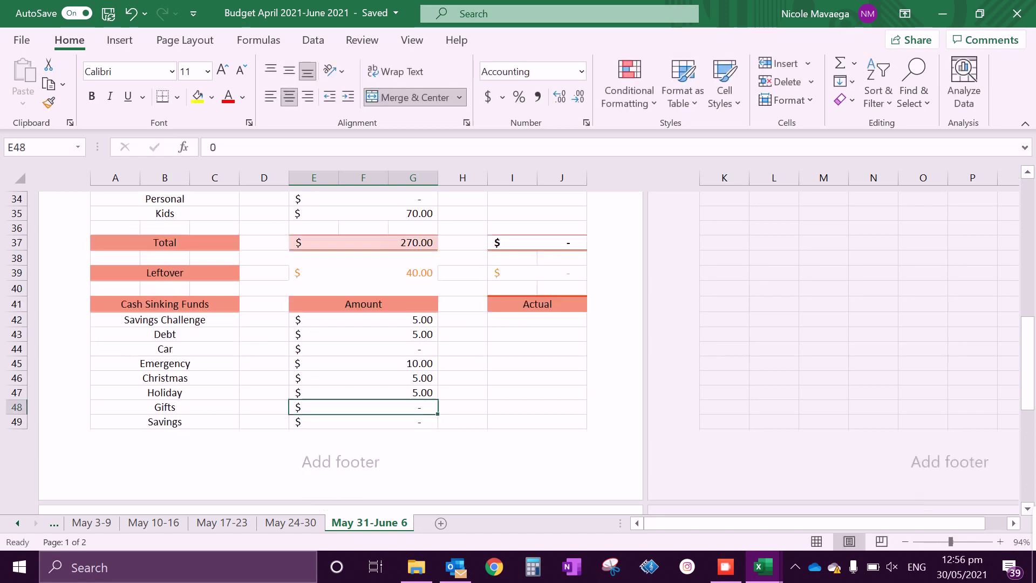
{"action": "scroll", "coordinate": [341, 364], "scroll_direction": "down", "scroll_amount": 3}
{"action": "scroll", "coordinate": [341, 364], "scroll_direction": "down", "scroll_amount": 2}
{"action": "scroll", "coordinate": [340, 364], "scroll_direction": "up", "scroll_amount": 2}
{"action": "scroll", "coordinate": [340, 364], "scroll_direction": "up", "scroll_amount": 2}
{"action": "scroll", "coordinate": [340, 365], "scroll_direction": "up", "scroll_amount": 2}
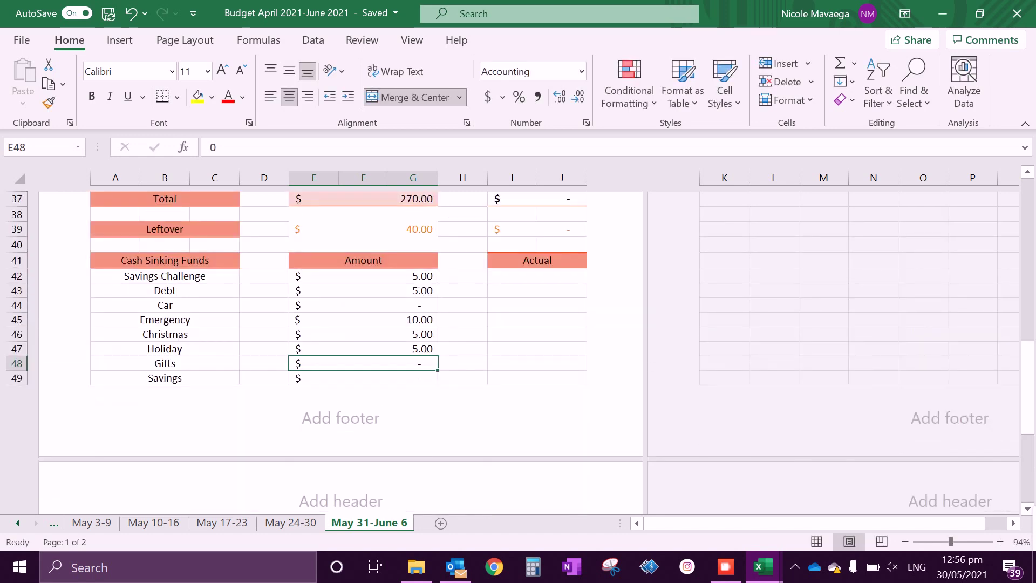
{"action": "type", "text": "5"}
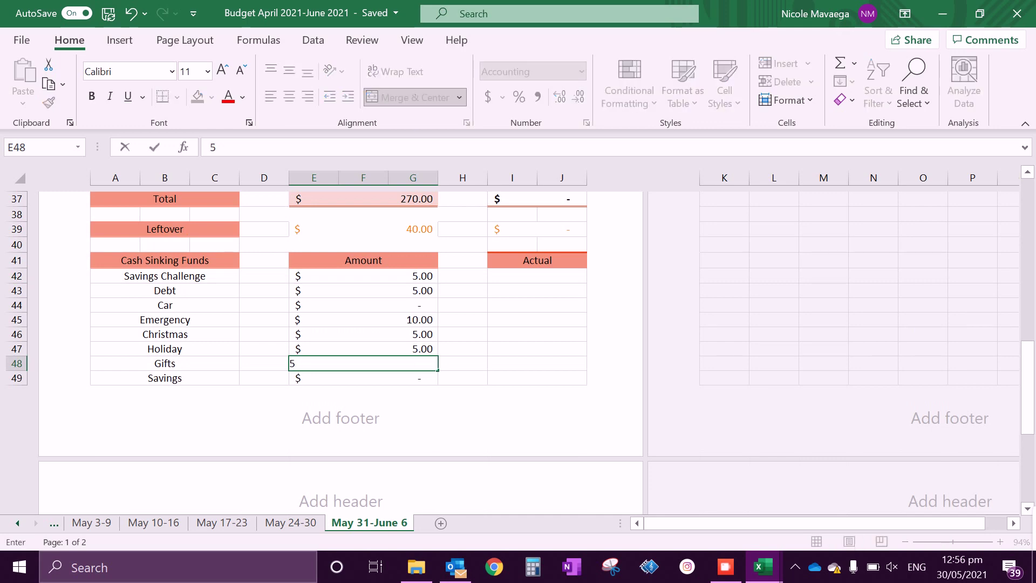
{"action": "key", "text": "Return"}
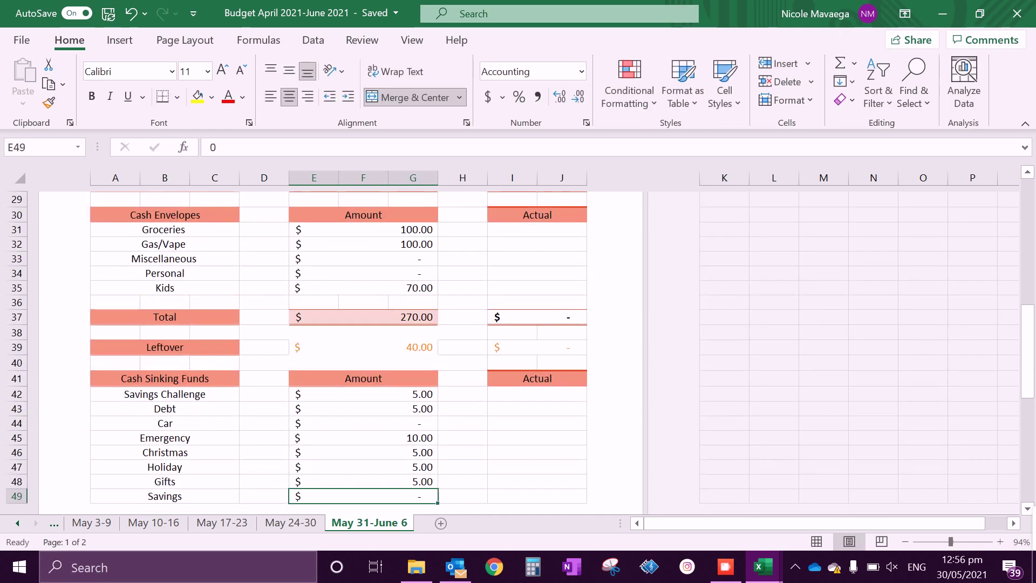
{"action": "type", "text": "5"}
{"action": "key", "text": "Return"}
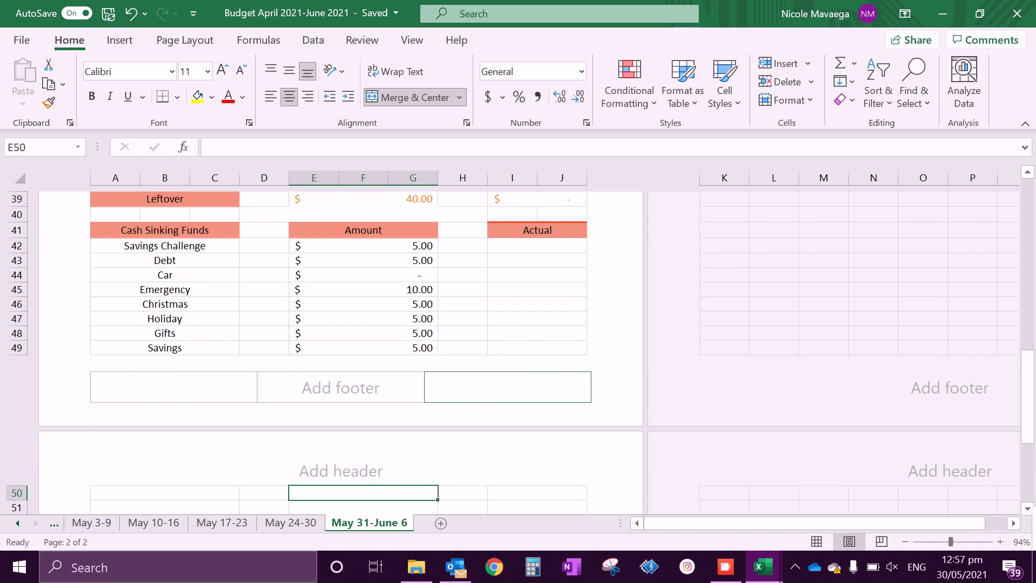
{"action": "scroll", "coordinate": [363, 348], "scroll_direction": "down", "scroll_amount": 5}
{"action": "scroll", "coordinate": [363, 349], "scroll_direction": "down", "scroll_amount": 5}
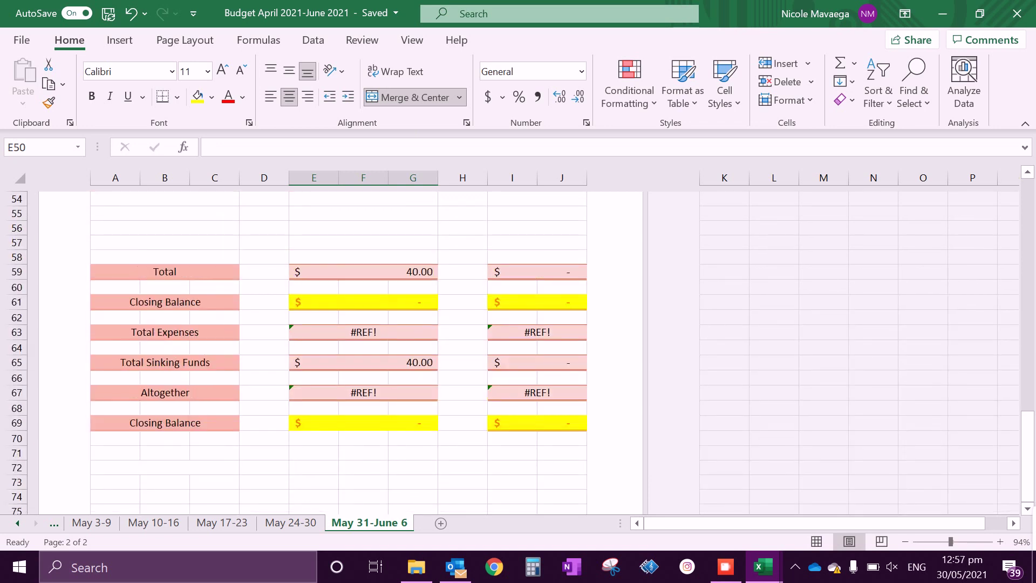
- Remove the #REF! reference from the E63 Total Expenses formula so it reads $802.55
{"action": "left_click", "coordinate": [362, 272]}
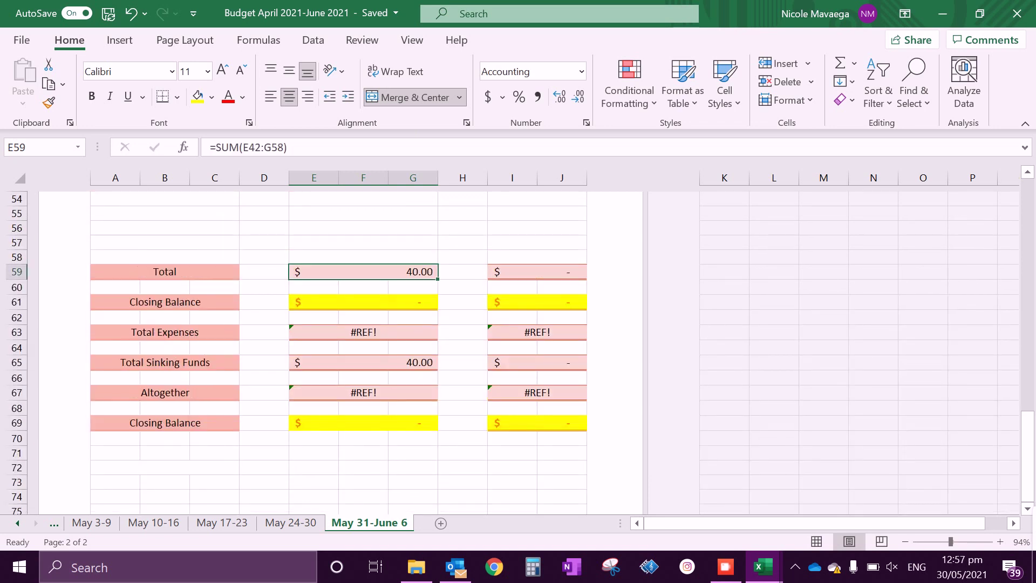
{"action": "left_click", "coordinate": [362, 332]}
{"action": "key", "text": "F2"}
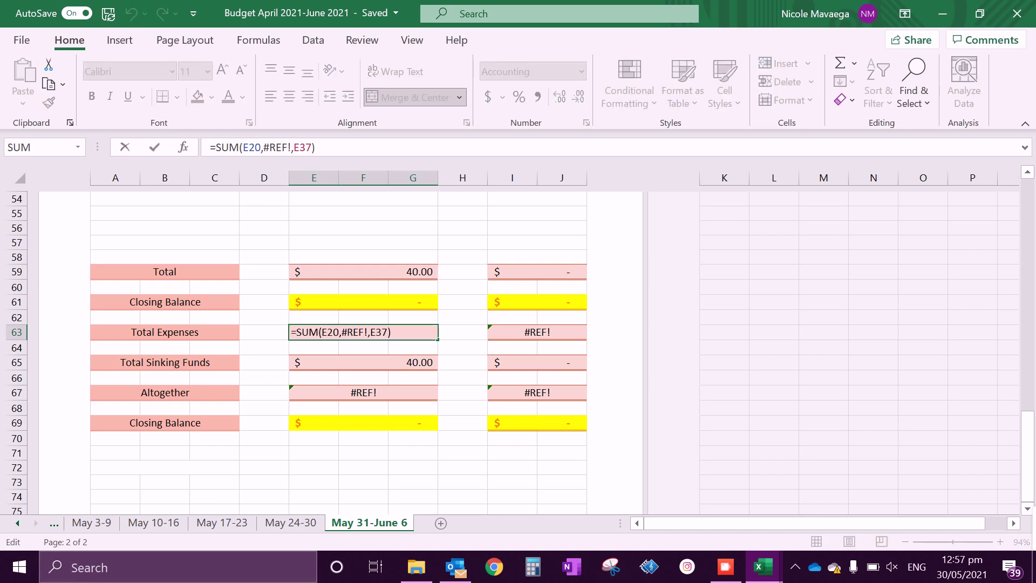
{"action": "left_click", "coordinate": [291, 146]}
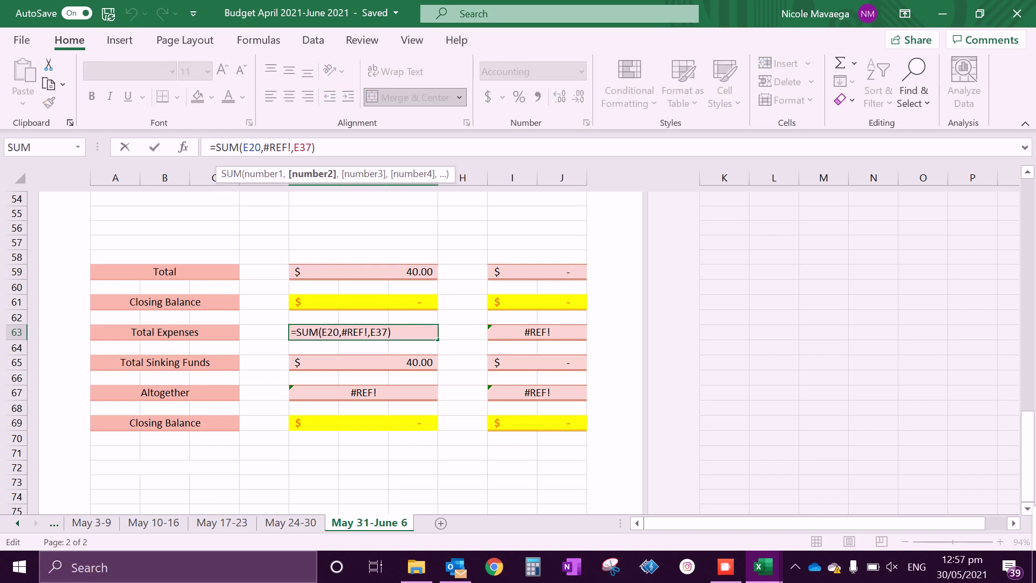
{"action": "key", "text": "BackSpace"}
{"action": "key", "text": "BackSpace"}
{"action": "key", "text": "BackSpace"}
{"action": "key", "text": "Return"}
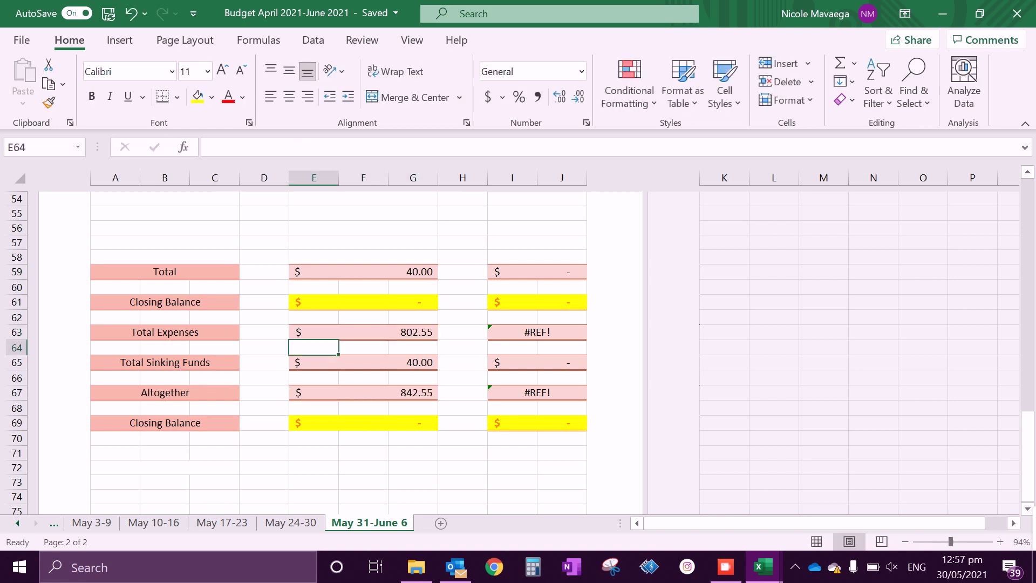
- Check the Total Sinking Funds and Altogether formulas, then clear the broken #REF! total in I63
{"action": "key", "text": "Return"}
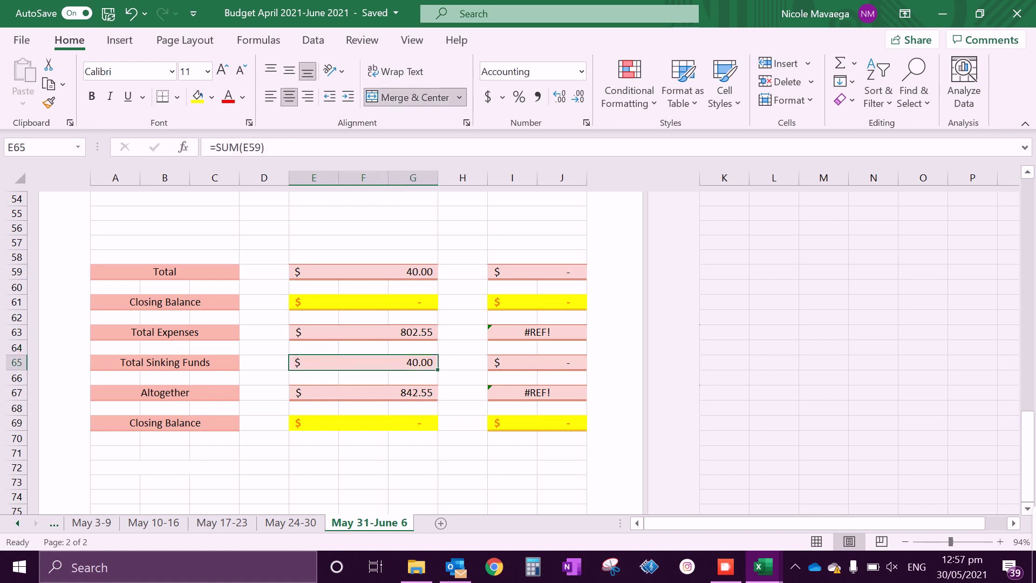
{"action": "key", "text": "Return"}
{"action": "key", "text": "Return"}
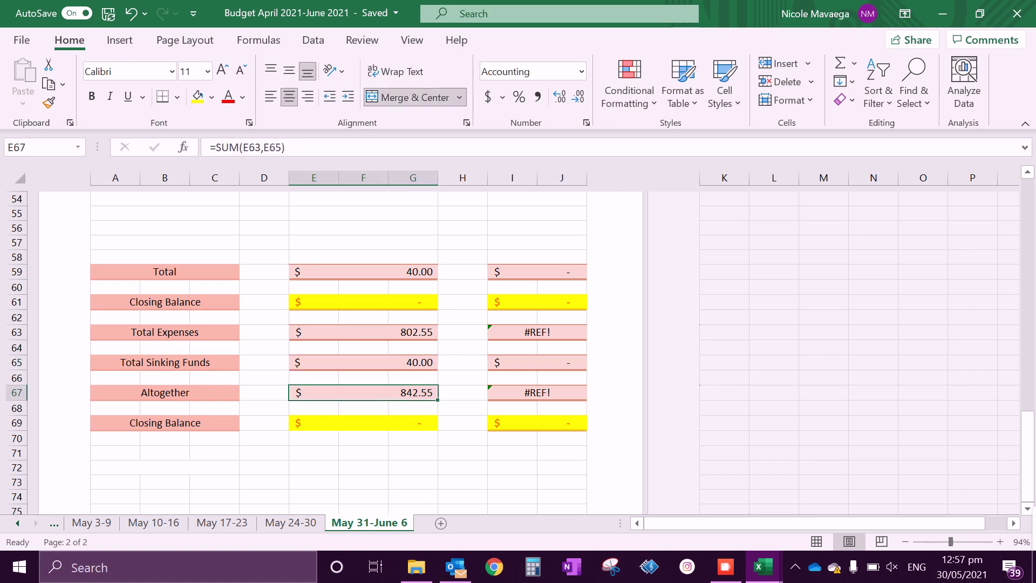
{"action": "left_click", "coordinate": [536, 332]}
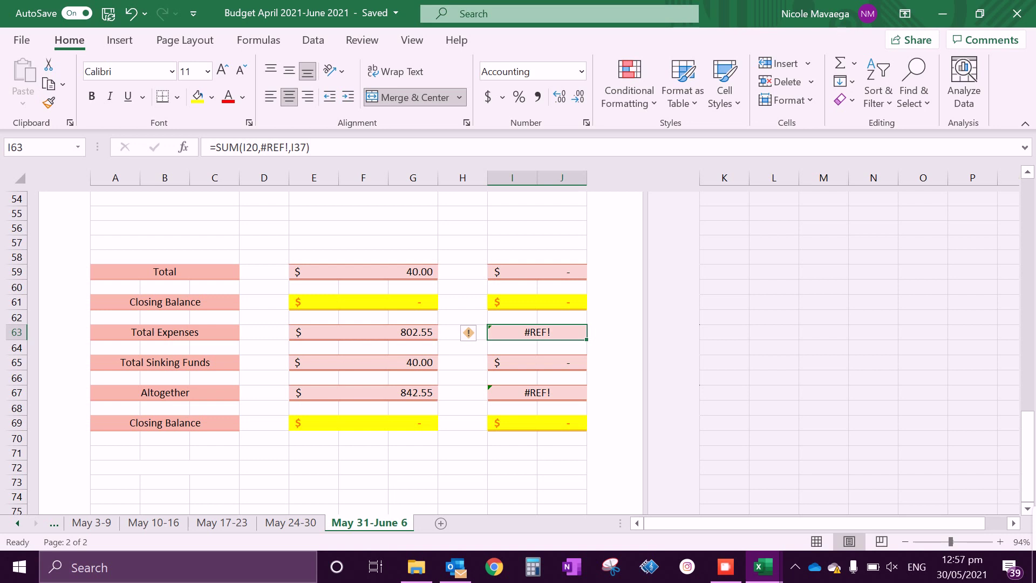
{"action": "key", "text": "Delete"}
{"action": "left_click", "coordinate": [463, 346]}
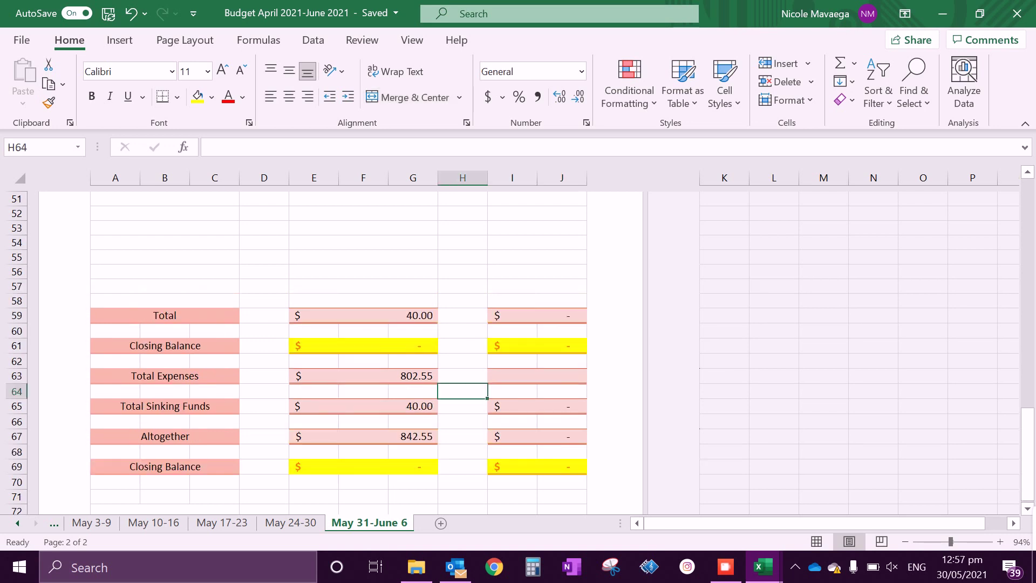
{"action": "scroll", "coordinate": [461, 348], "scroll_direction": "up", "scroll_amount": 1}
{"action": "scroll", "coordinate": [462, 347], "scroll_direction": "up", "scroll_amount": 3}
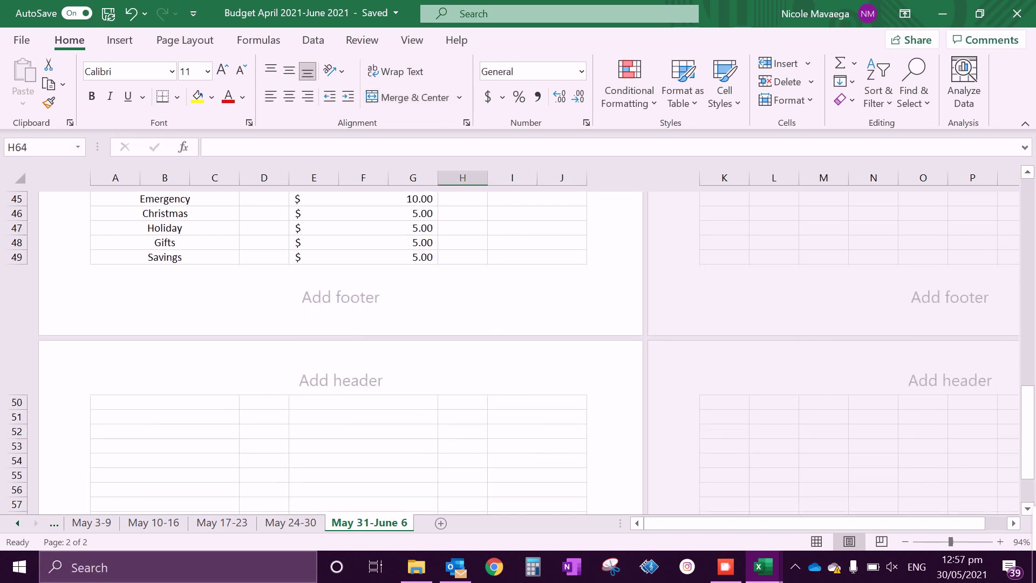
{"action": "scroll", "coordinate": [462, 347], "scroll_direction": "up", "scroll_amount": 2}
{"action": "scroll", "coordinate": [463, 348], "scroll_direction": "down", "scroll_amount": 2}
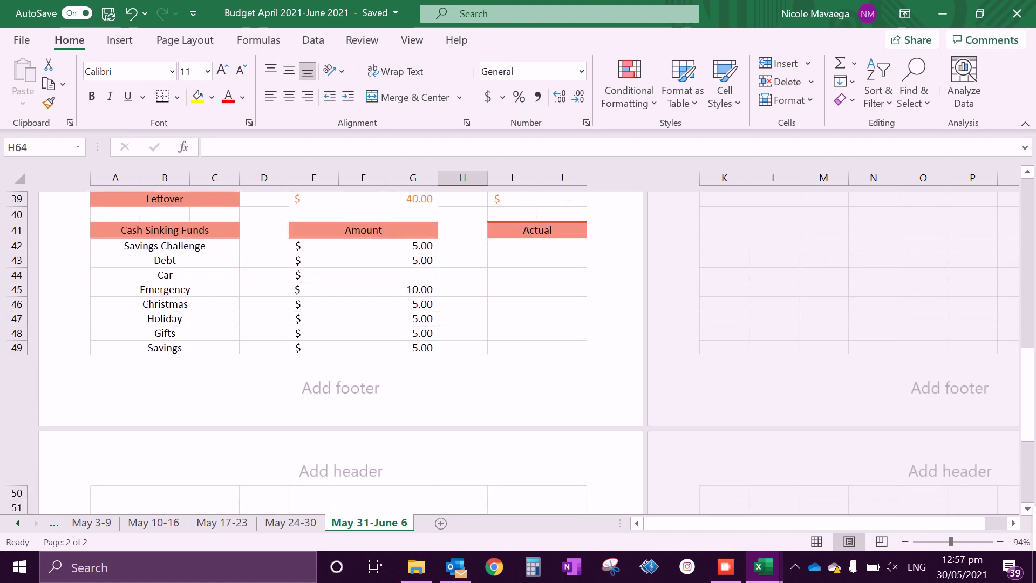
{"action": "scroll", "coordinate": [463, 346], "scroll_direction": "down", "scroll_amount": 2}
{"action": "scroll", "coordinate": [462, 347], "scroll_direction": "down", "scroll_amount": 2}
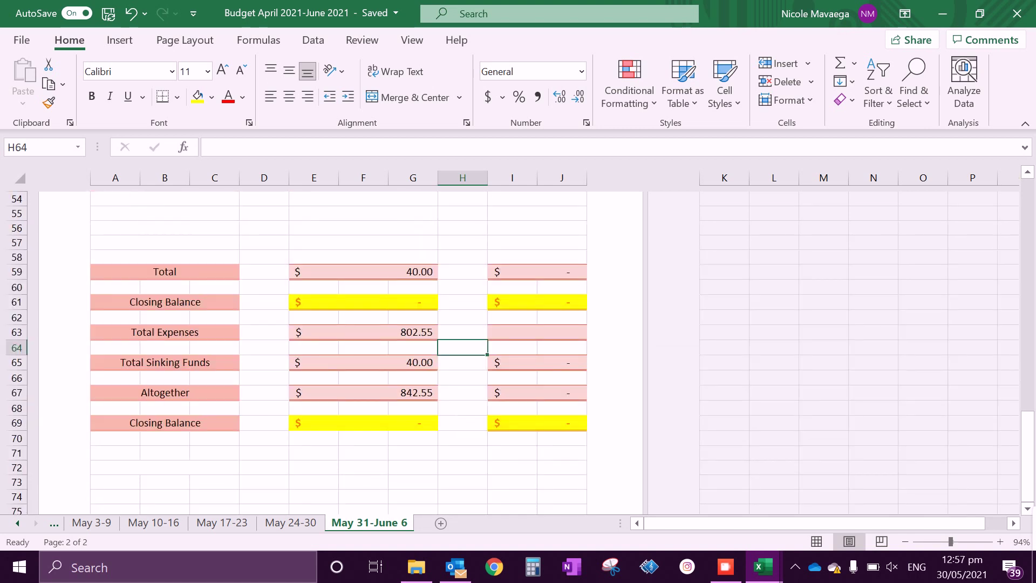
{"action": "left_click", "coordinate": [362, 270]}
{"action": "scroll", "coordinate": [363, 324], "scroll_direction": "up", "scroll_amount": 1}
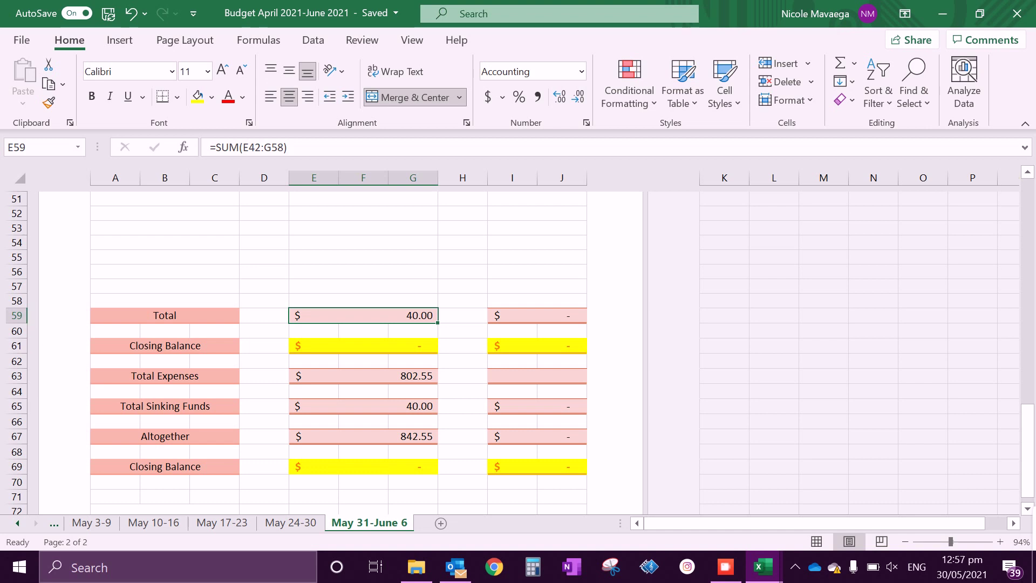
{"action": "key", "text": "Down"}
{"action": "key", "text": "Down"}
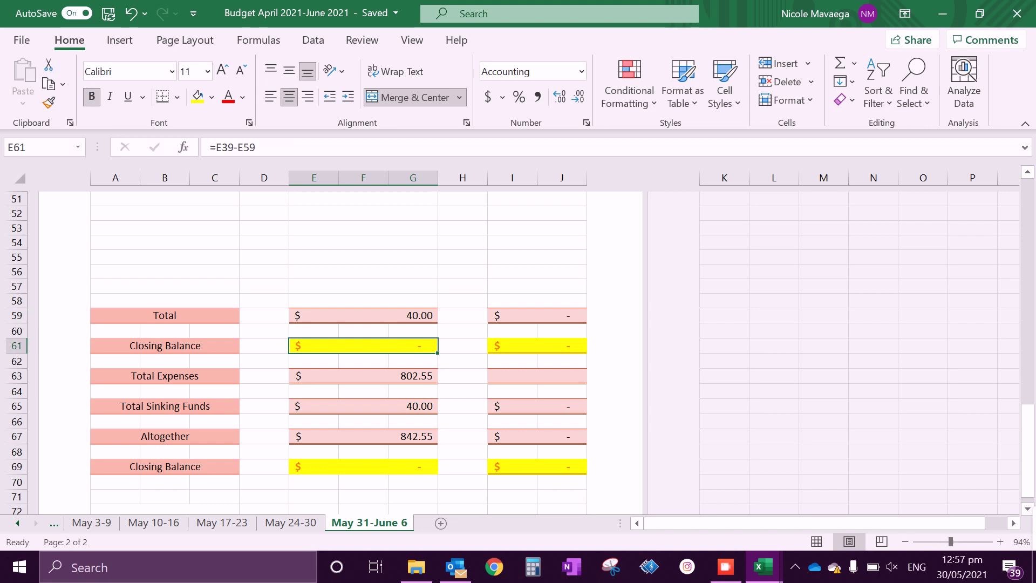
{"action": "key", "text": "Down"}
{"action": "key", "text": "Down"}
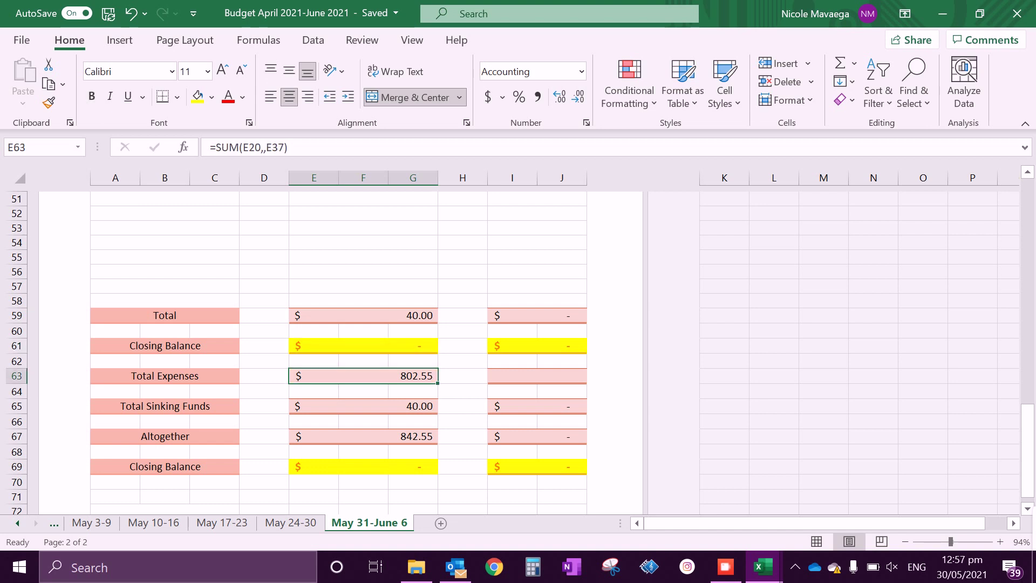
{"action": "key", "text": "Down"}
{"action": "key", "text": "Down"}
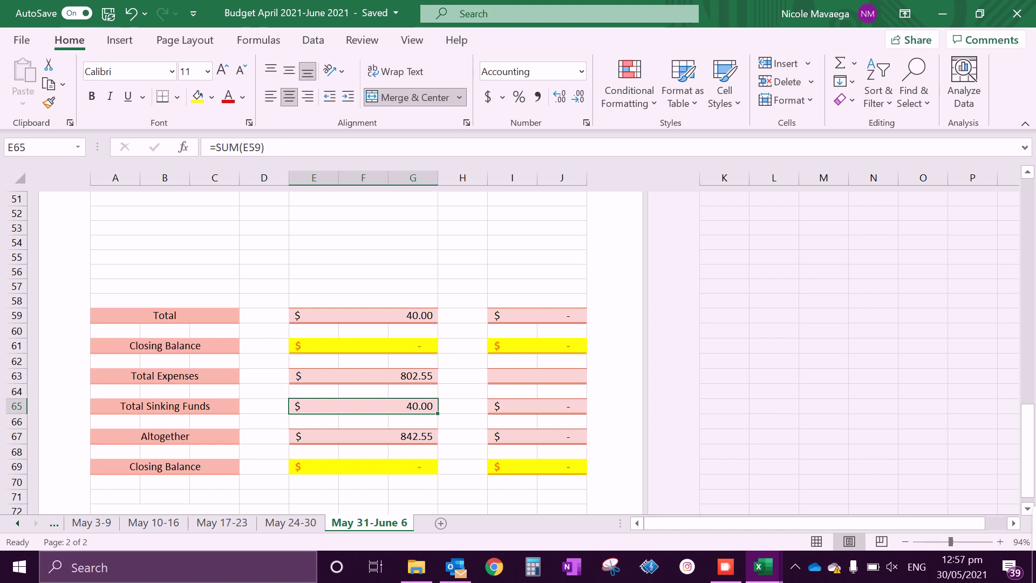
{"action": "key", "text": "Down"}
{"action": "key", "text": "Down"}
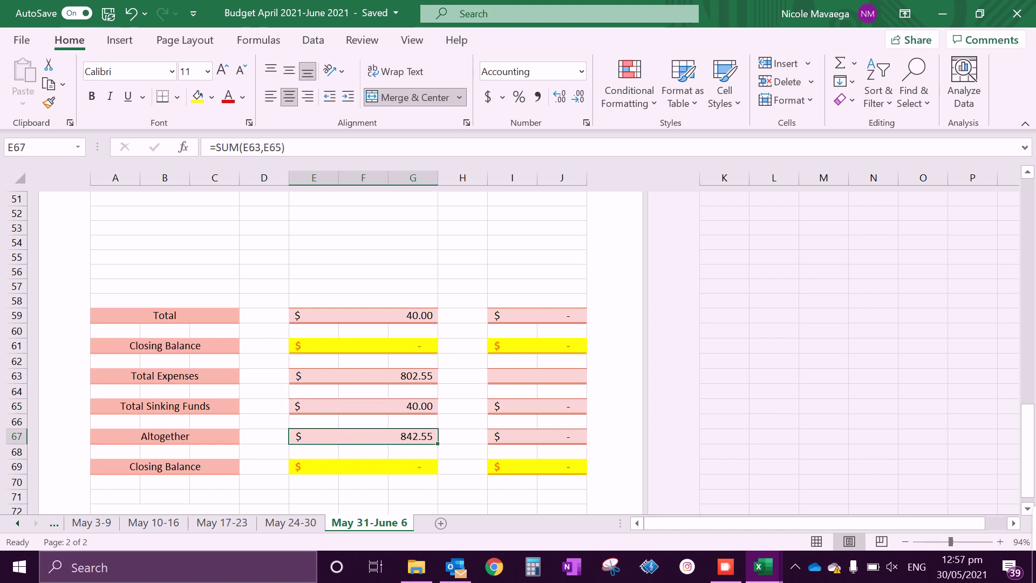
{"action": "key", "text": "Down"}
{"action": "key", "text": "Down"}
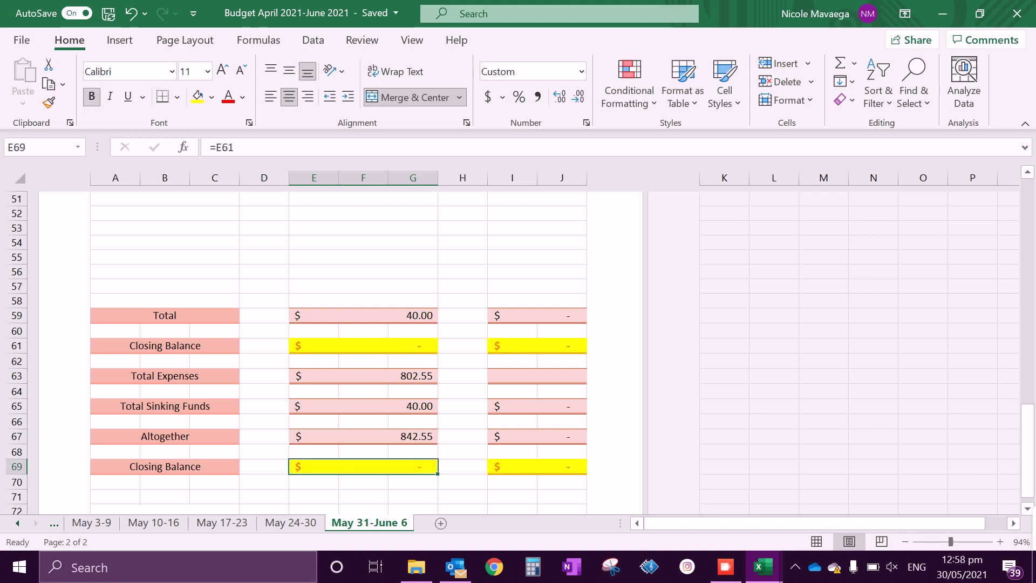